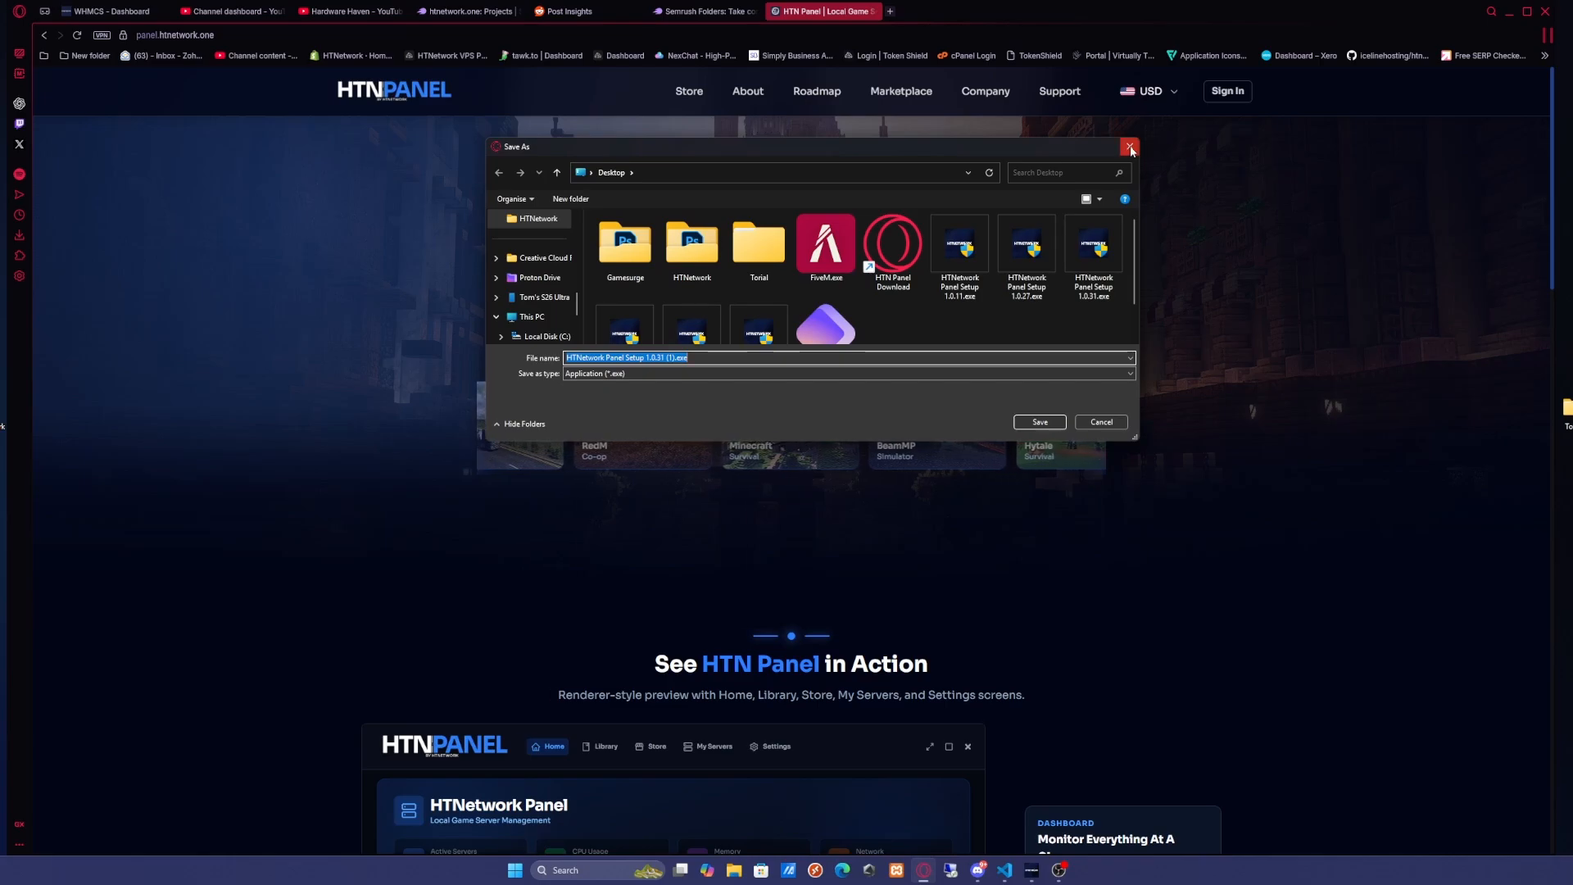
Dismiss the installer save dialog and launch HTN Panel from the desktop shortcut
click(1129, 147)
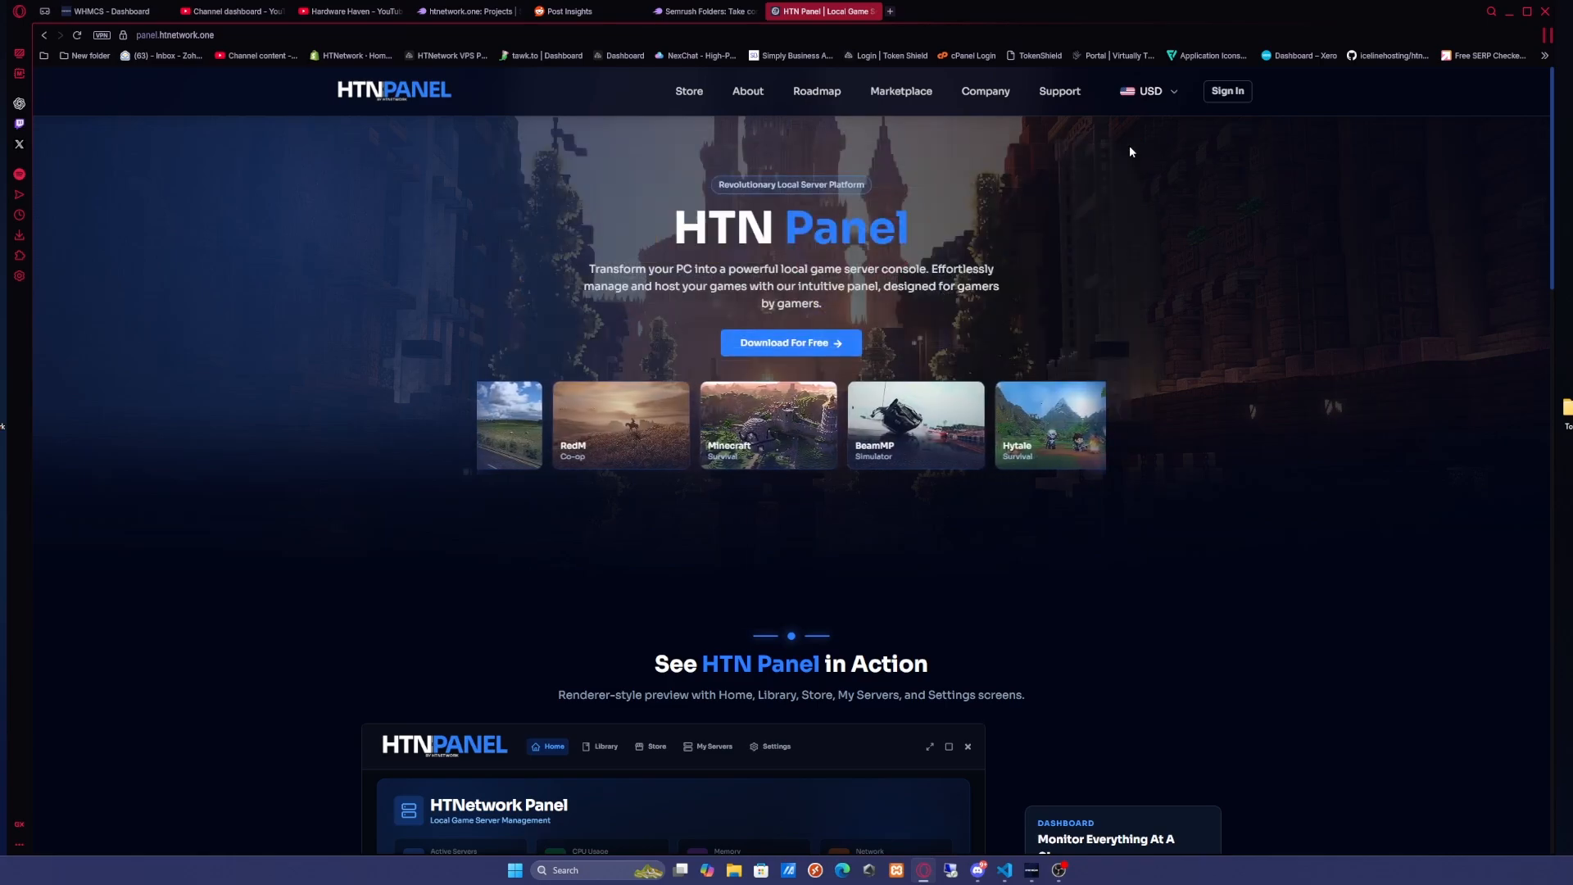
click(1510, 12)
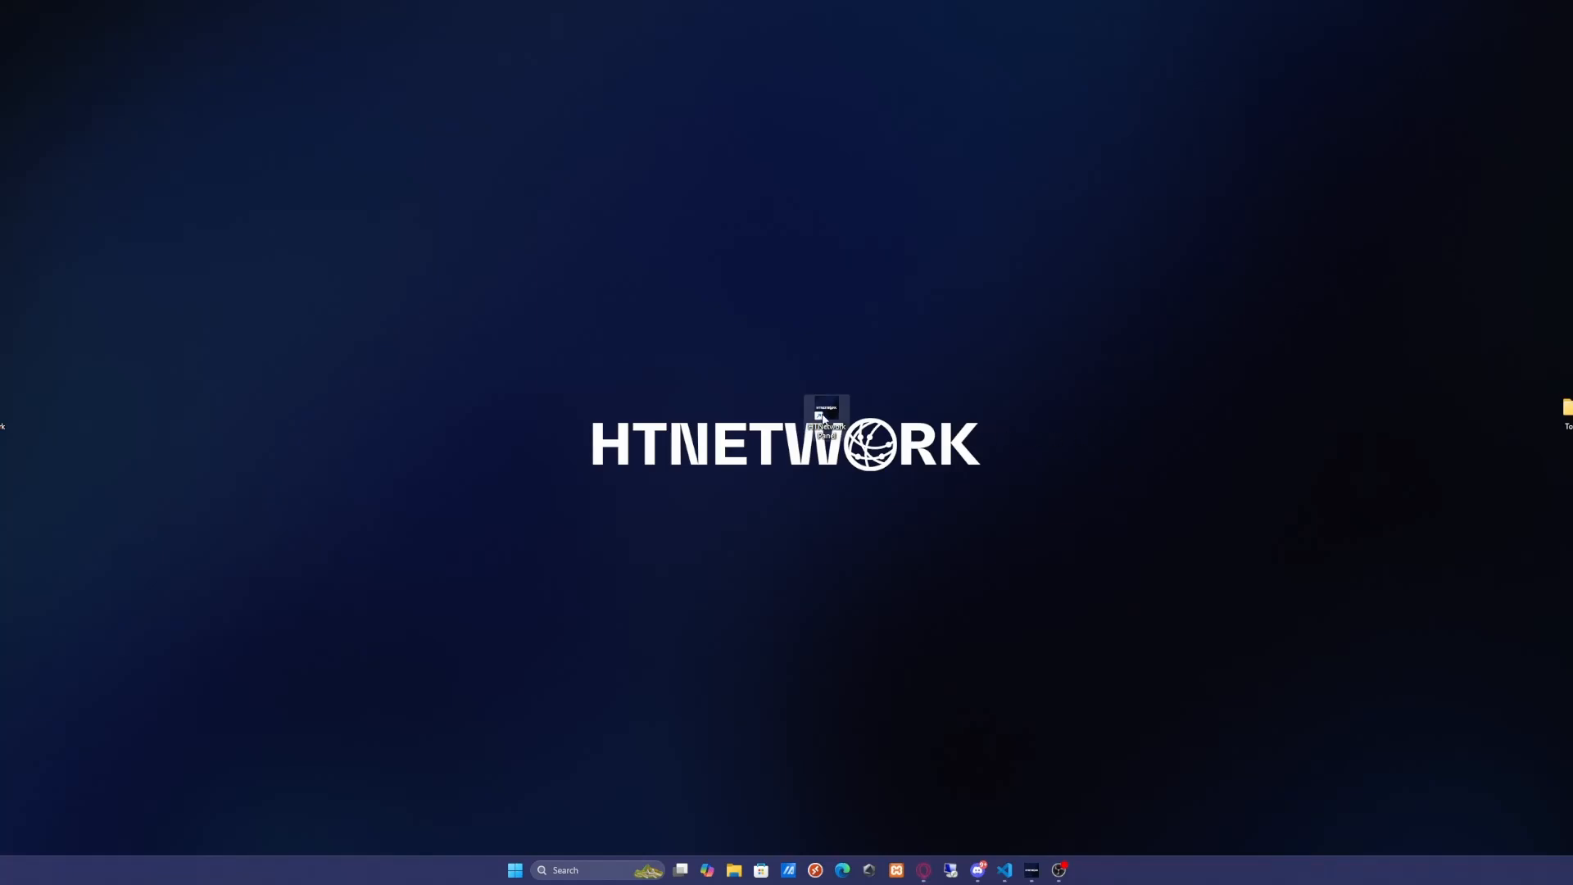
double_click(823, 418)
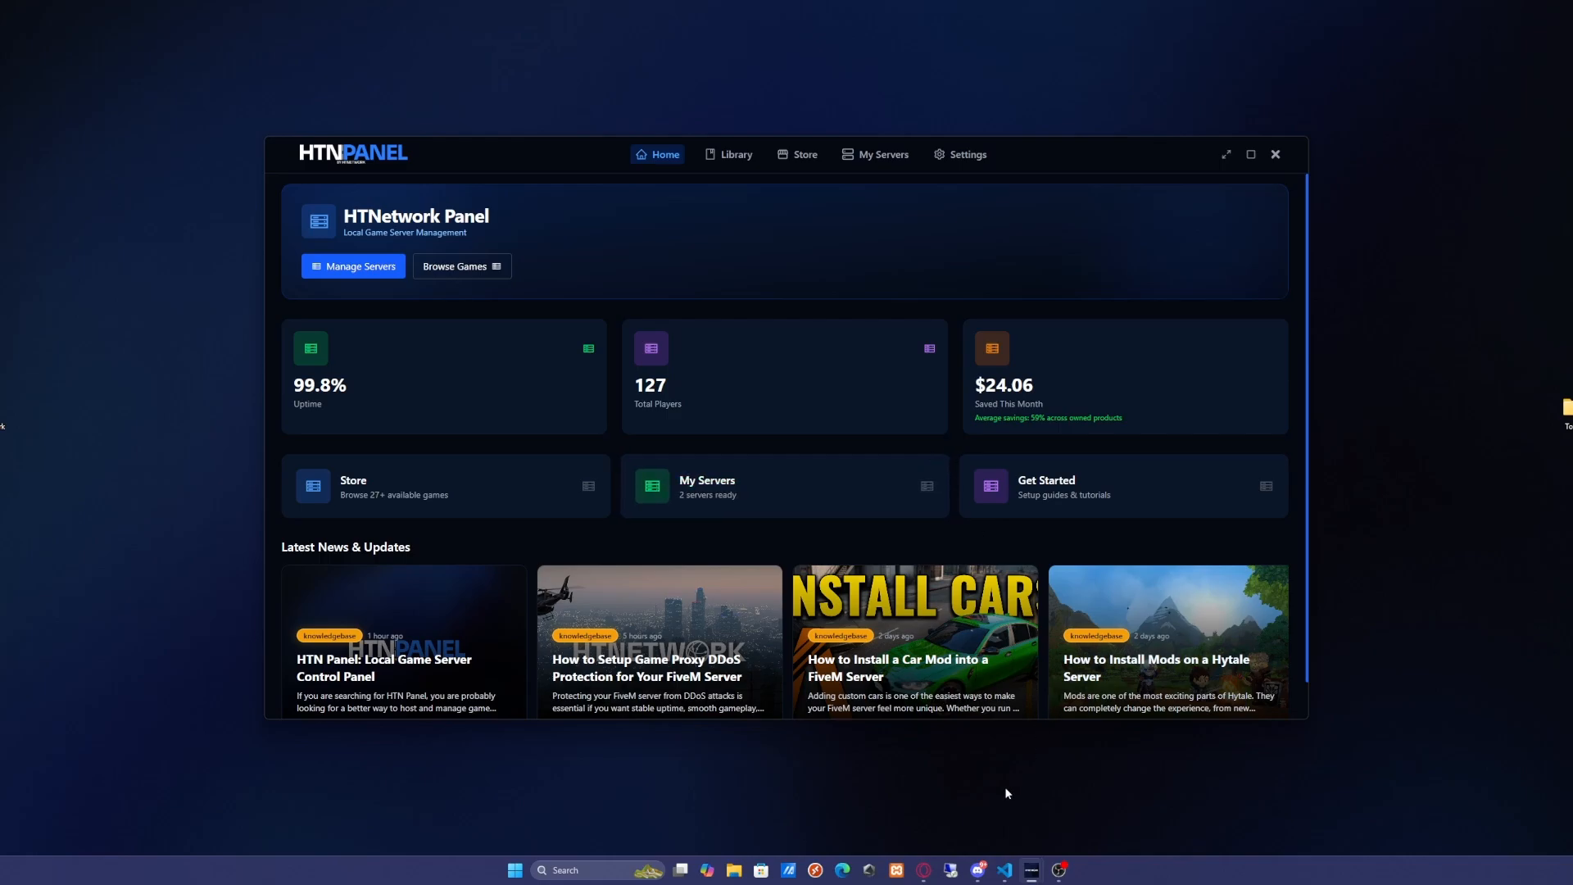
Open the Game Store in HTN Panel
click(923, 870)
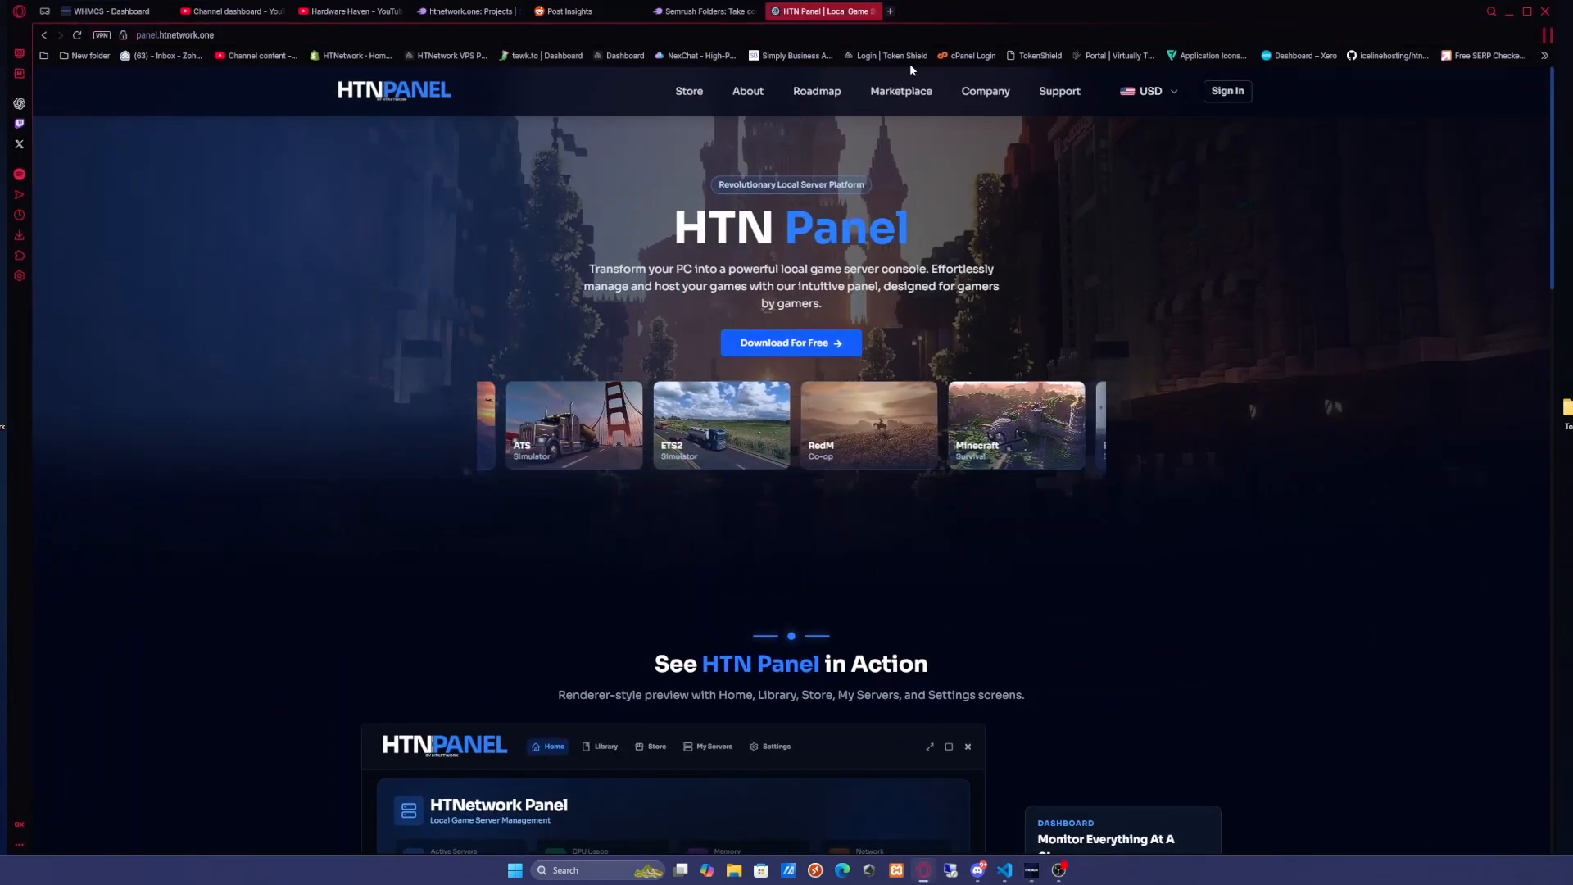
click(1510, 12)
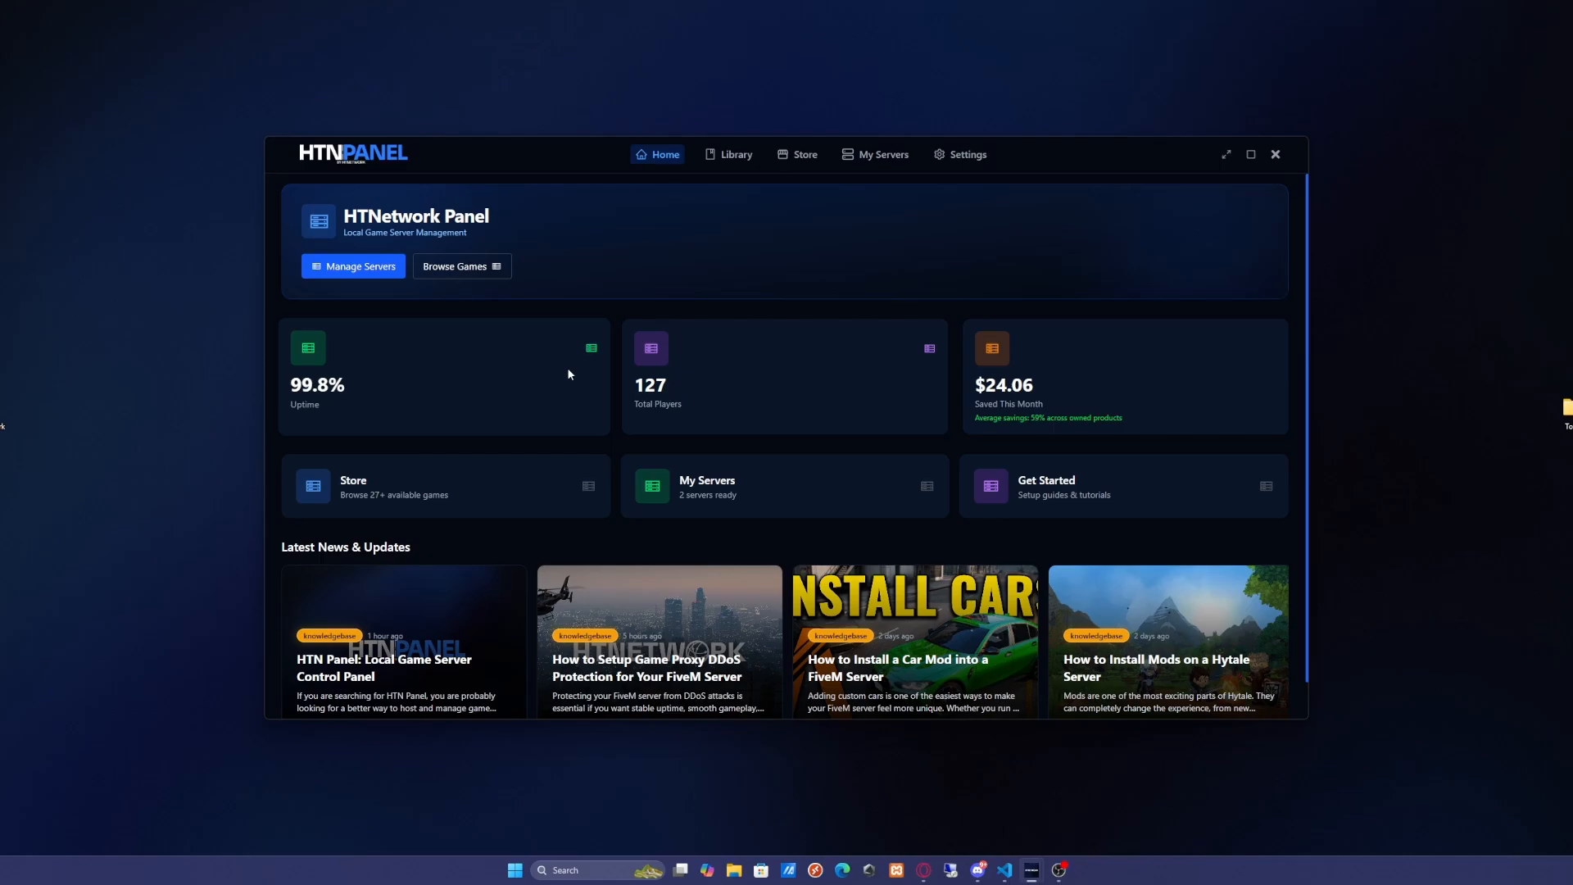
click(798, 155)
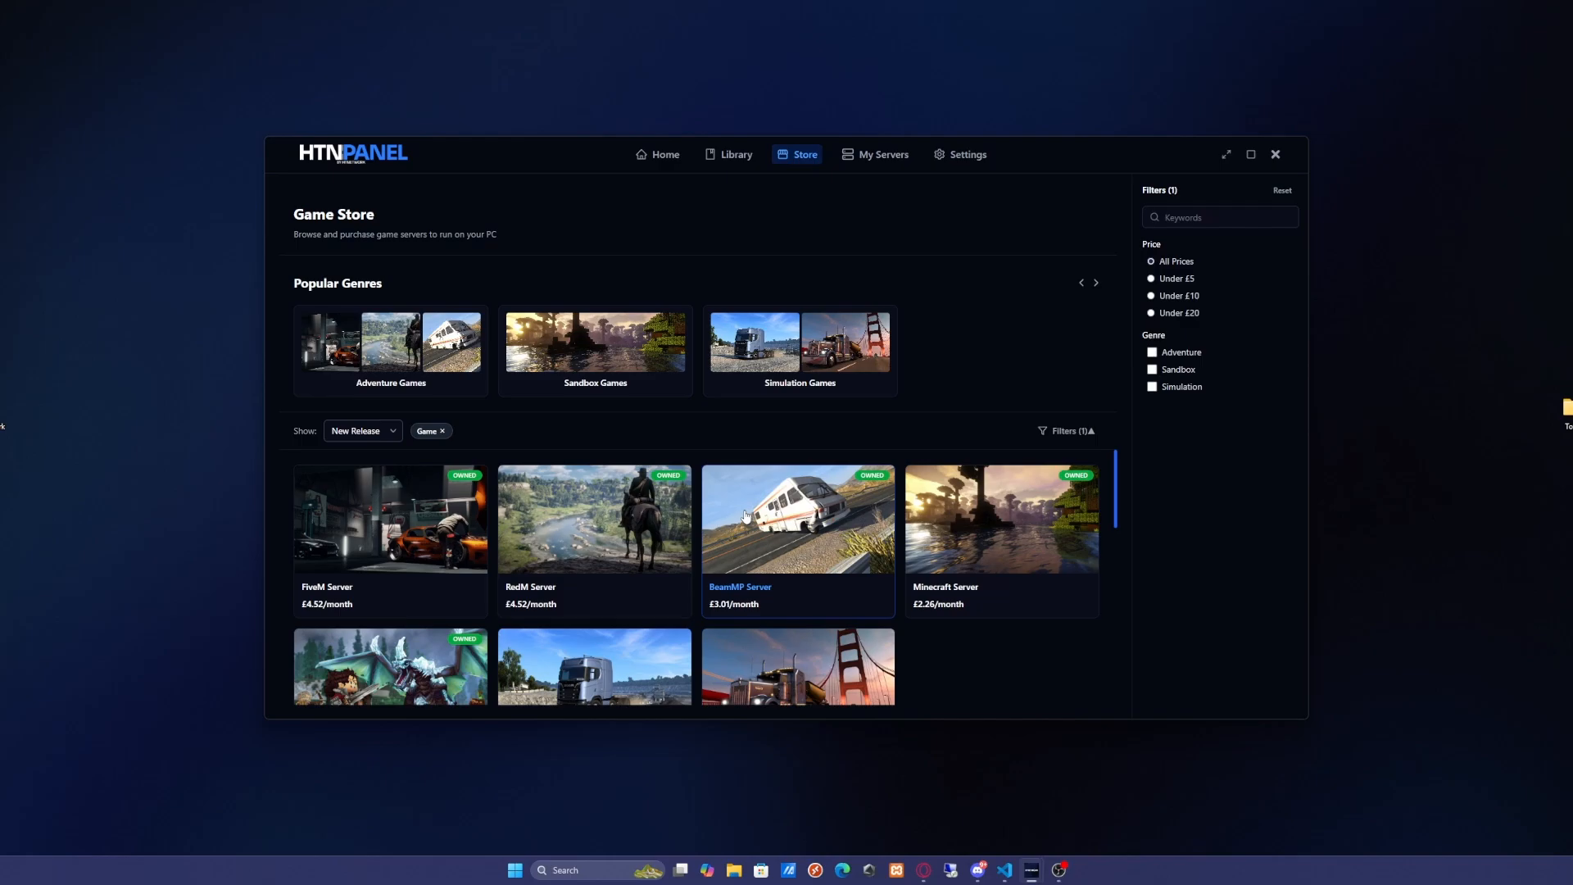
Open the BeamMP Server listing in the store and review its features and requirements
click(745, 516)
scroll(740, 446, down, 5)
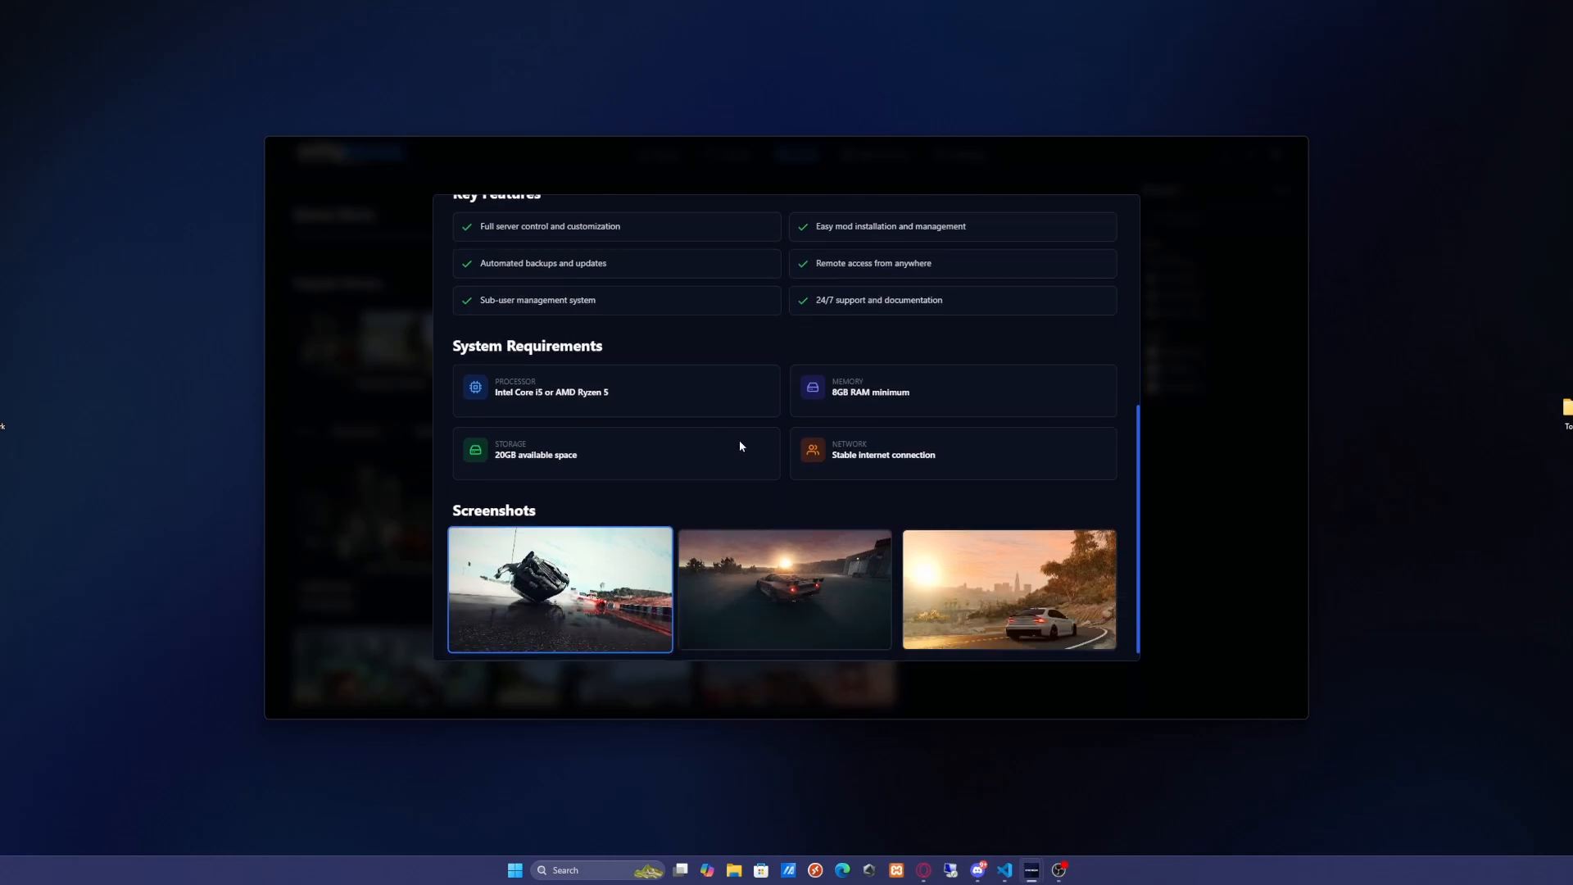
scroll(739, 446, down, 2)
scroll(819, 467, up, 8)
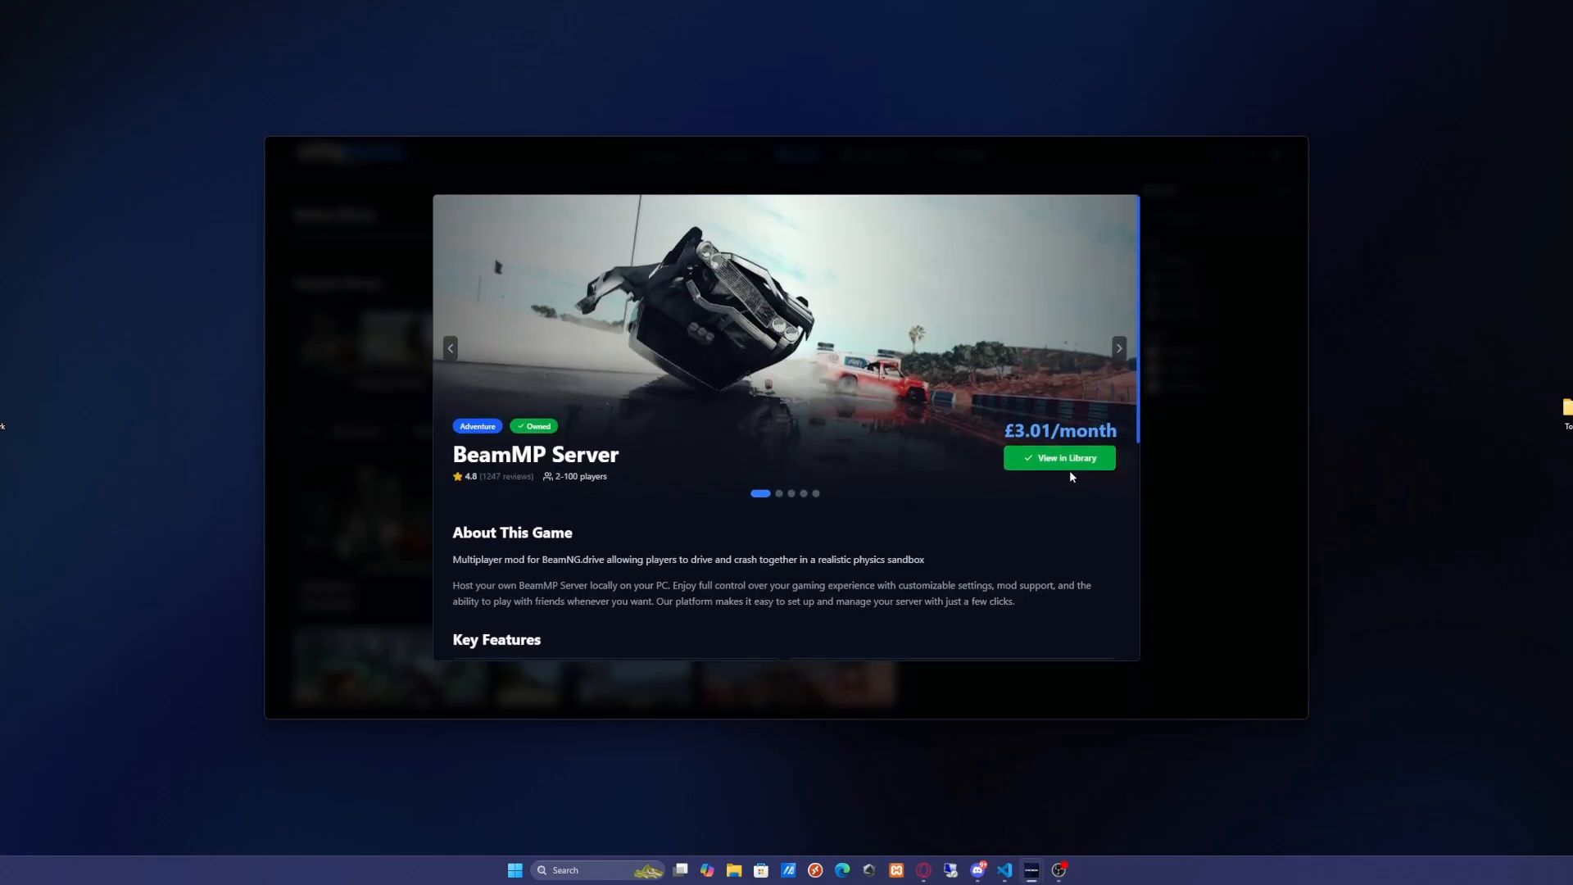
Open the BeamMP hosting plan on the HTN Panel website and compare its billing cycle options
key(alt+Tab)
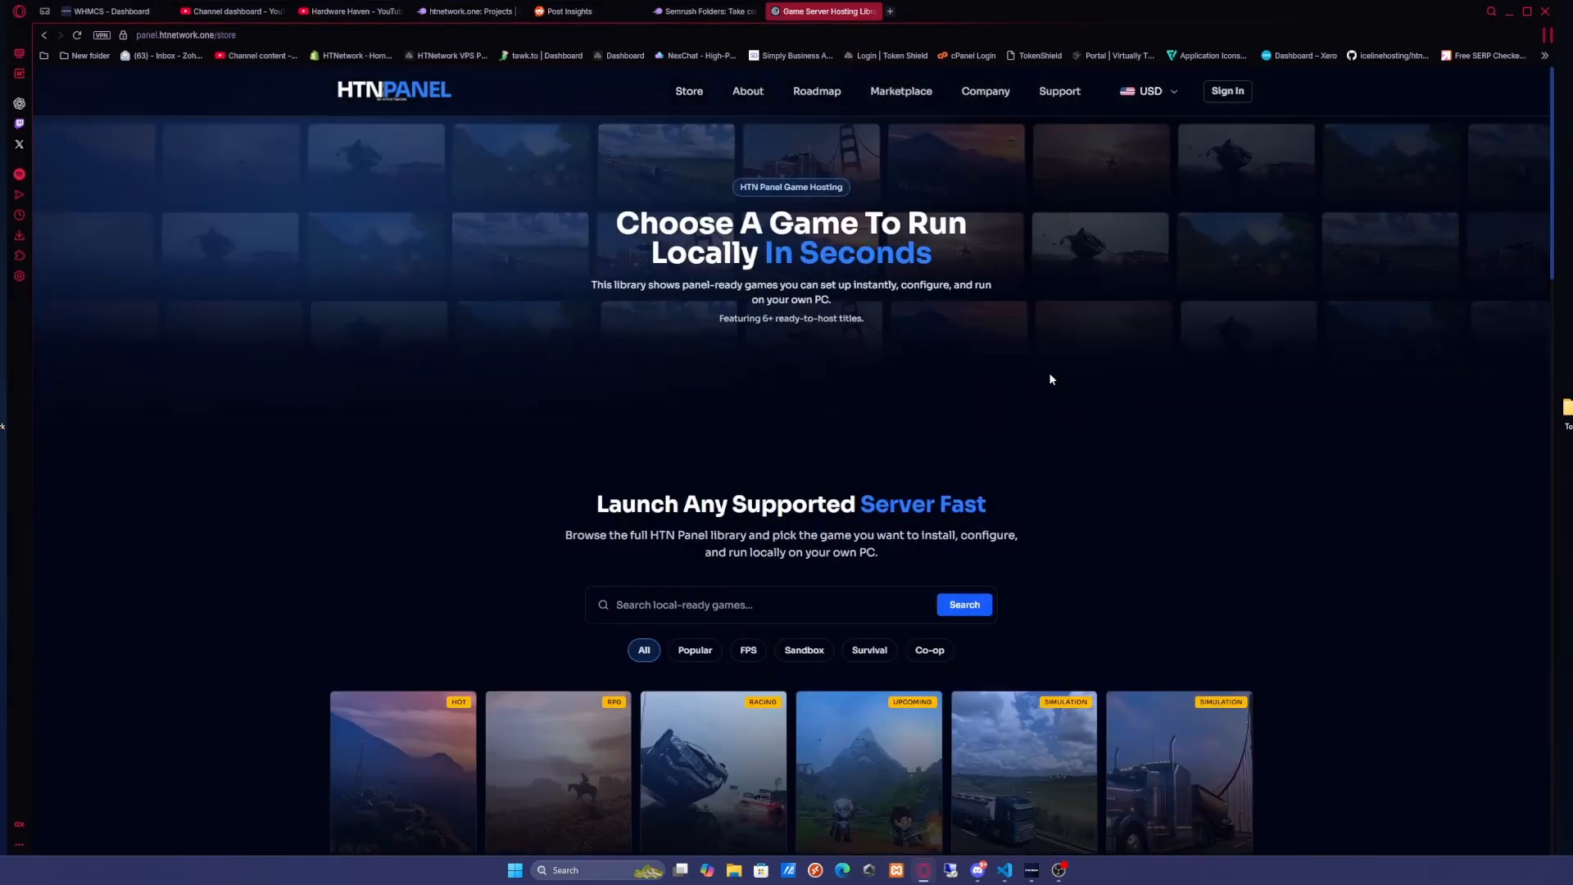
scroll(1048, 372, down, 6)
click(675, 333)
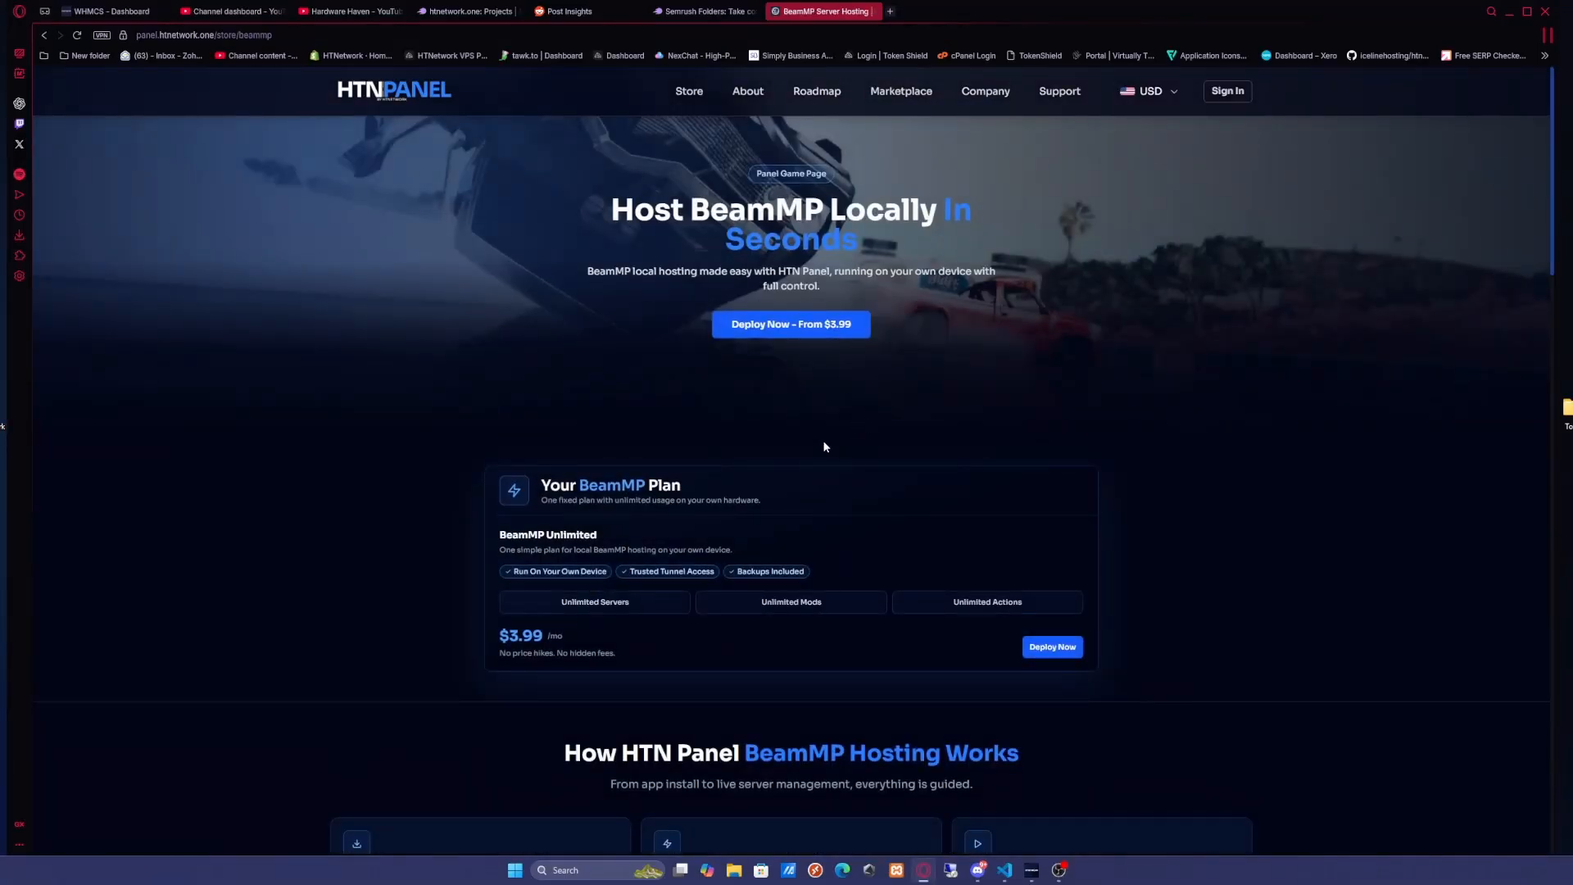
click(1056, 649)
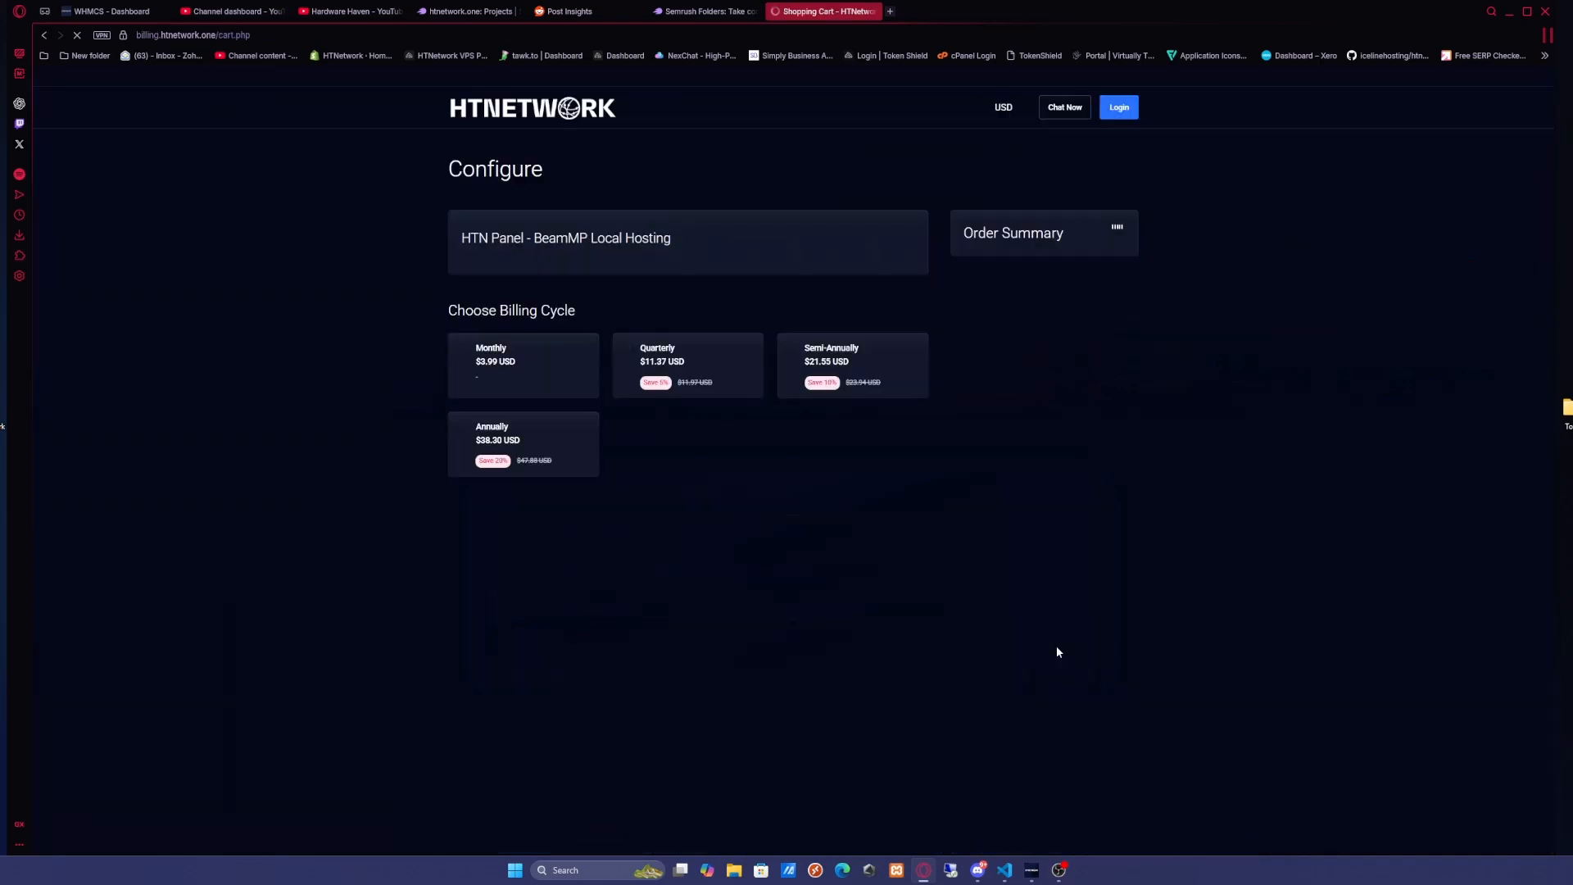
click(540, 445)
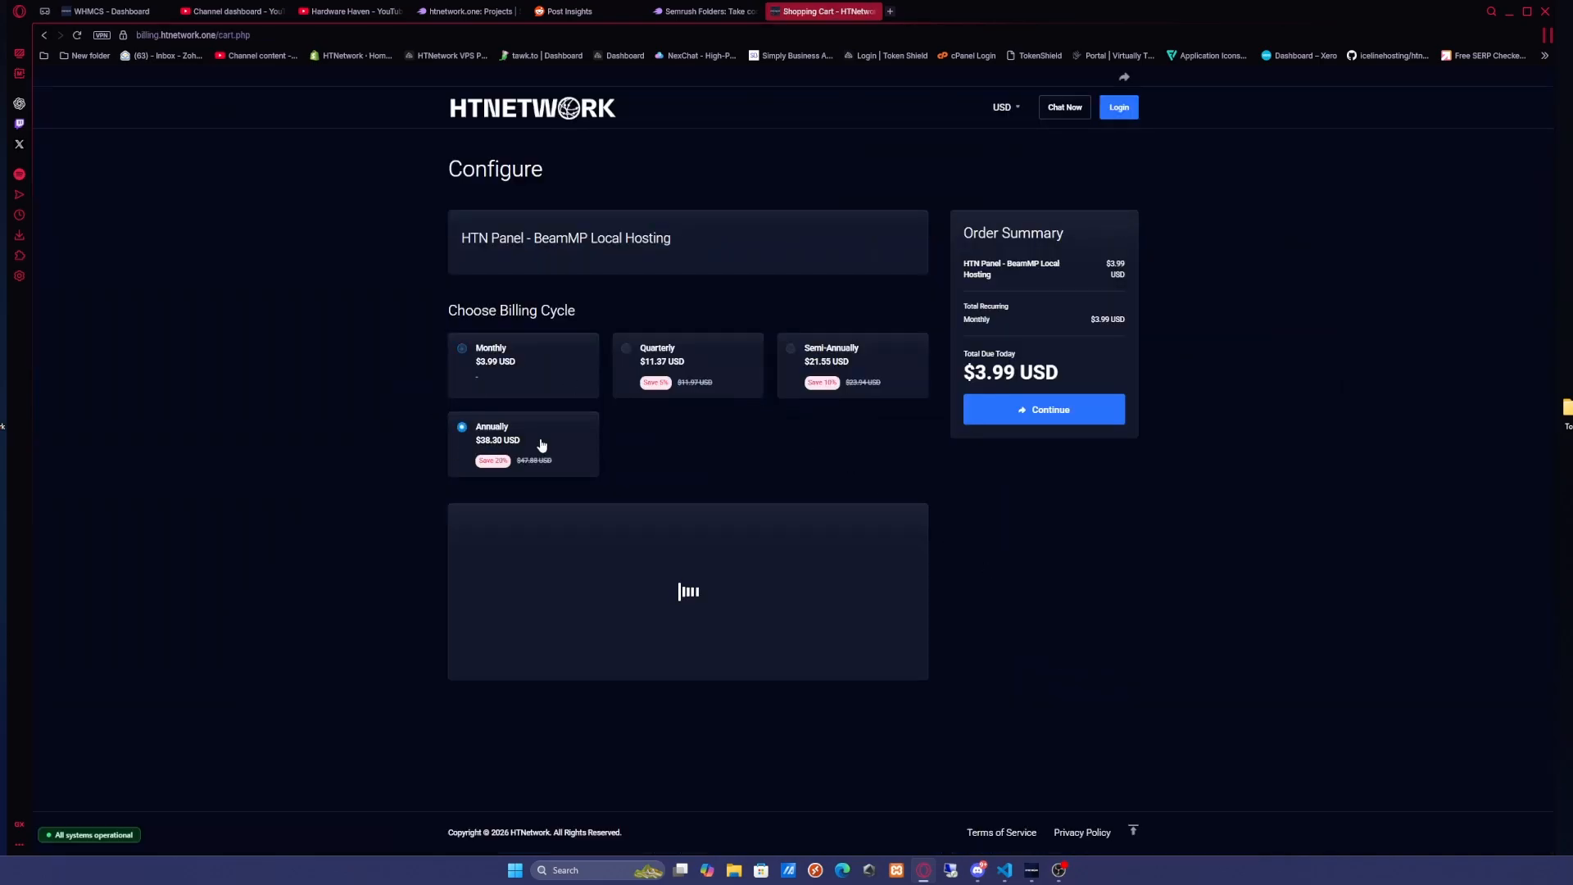
click(825, 362)
click(682, 359)
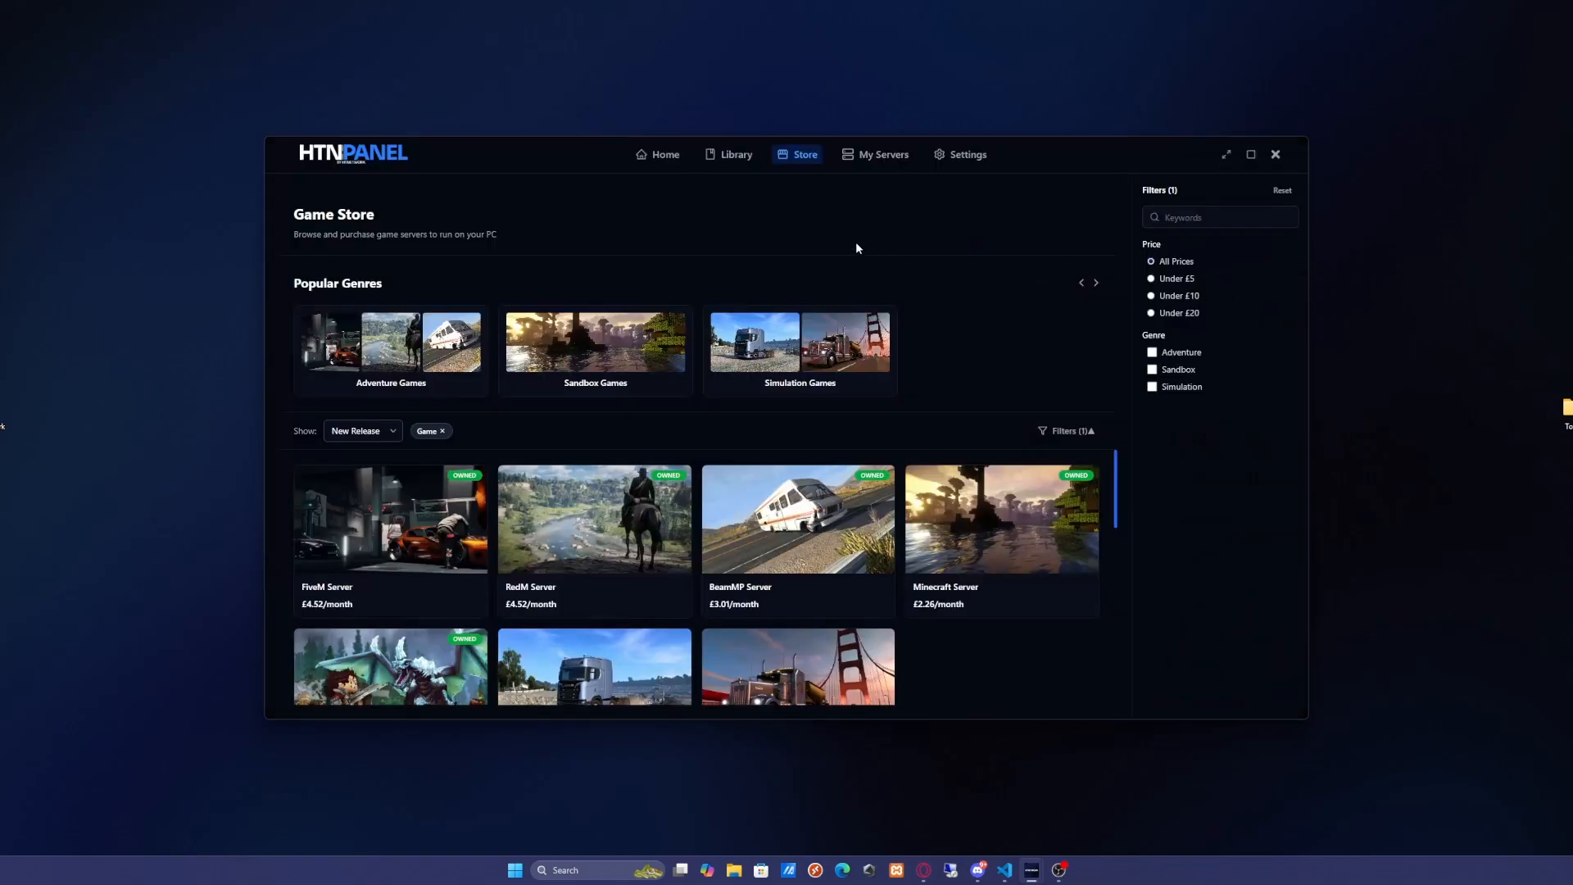
Create a new BeamMP server from the Library named HTNetwork BeamMP with the default install path
click(746, 159)
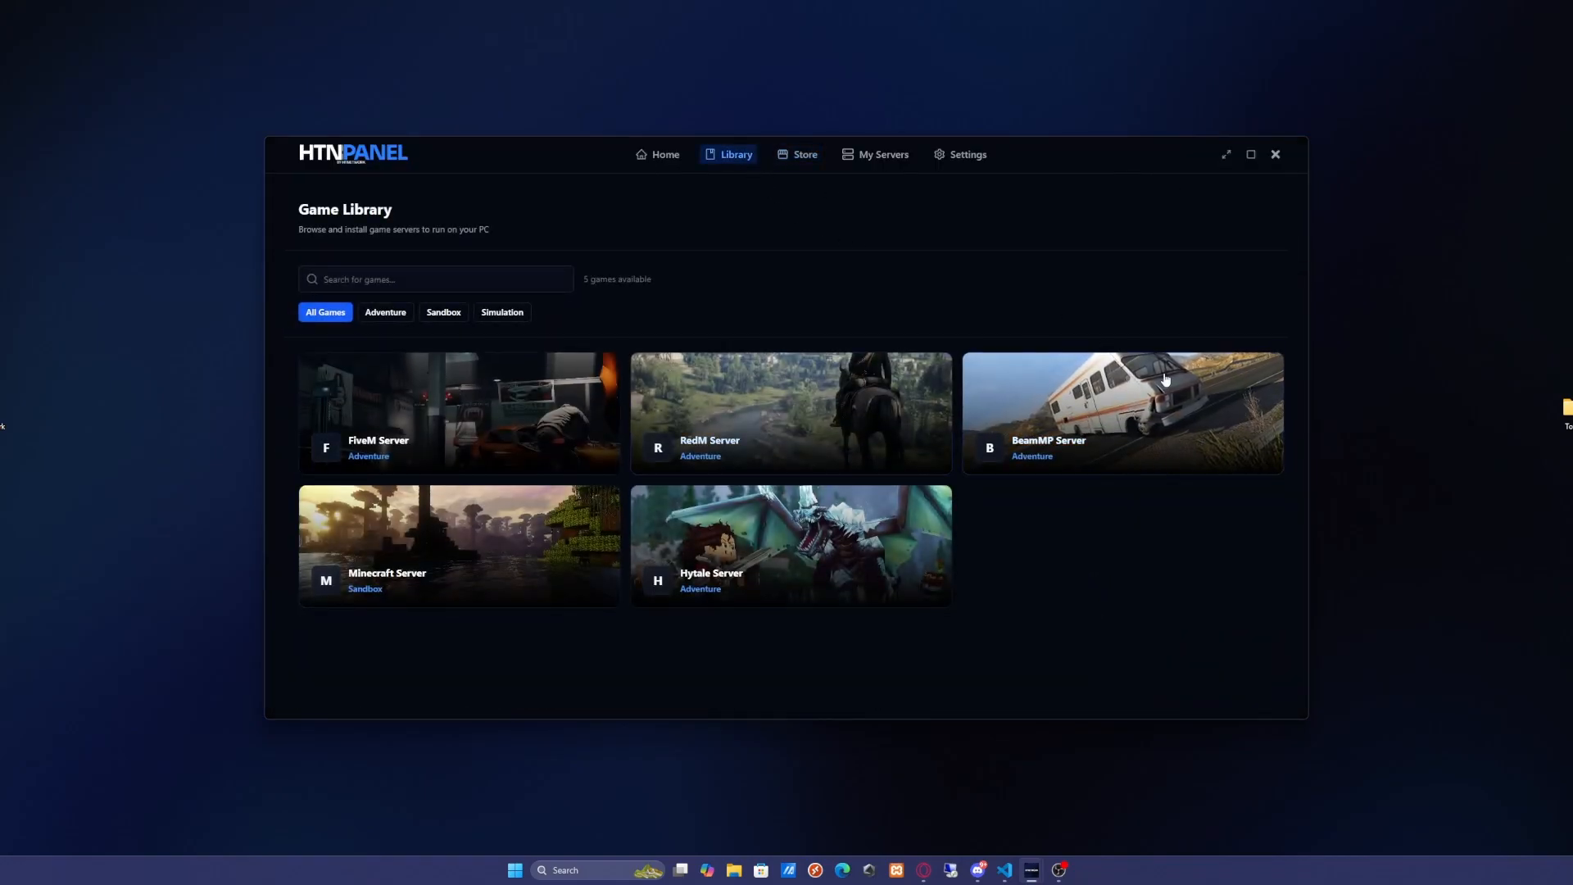
click(1134, 463)
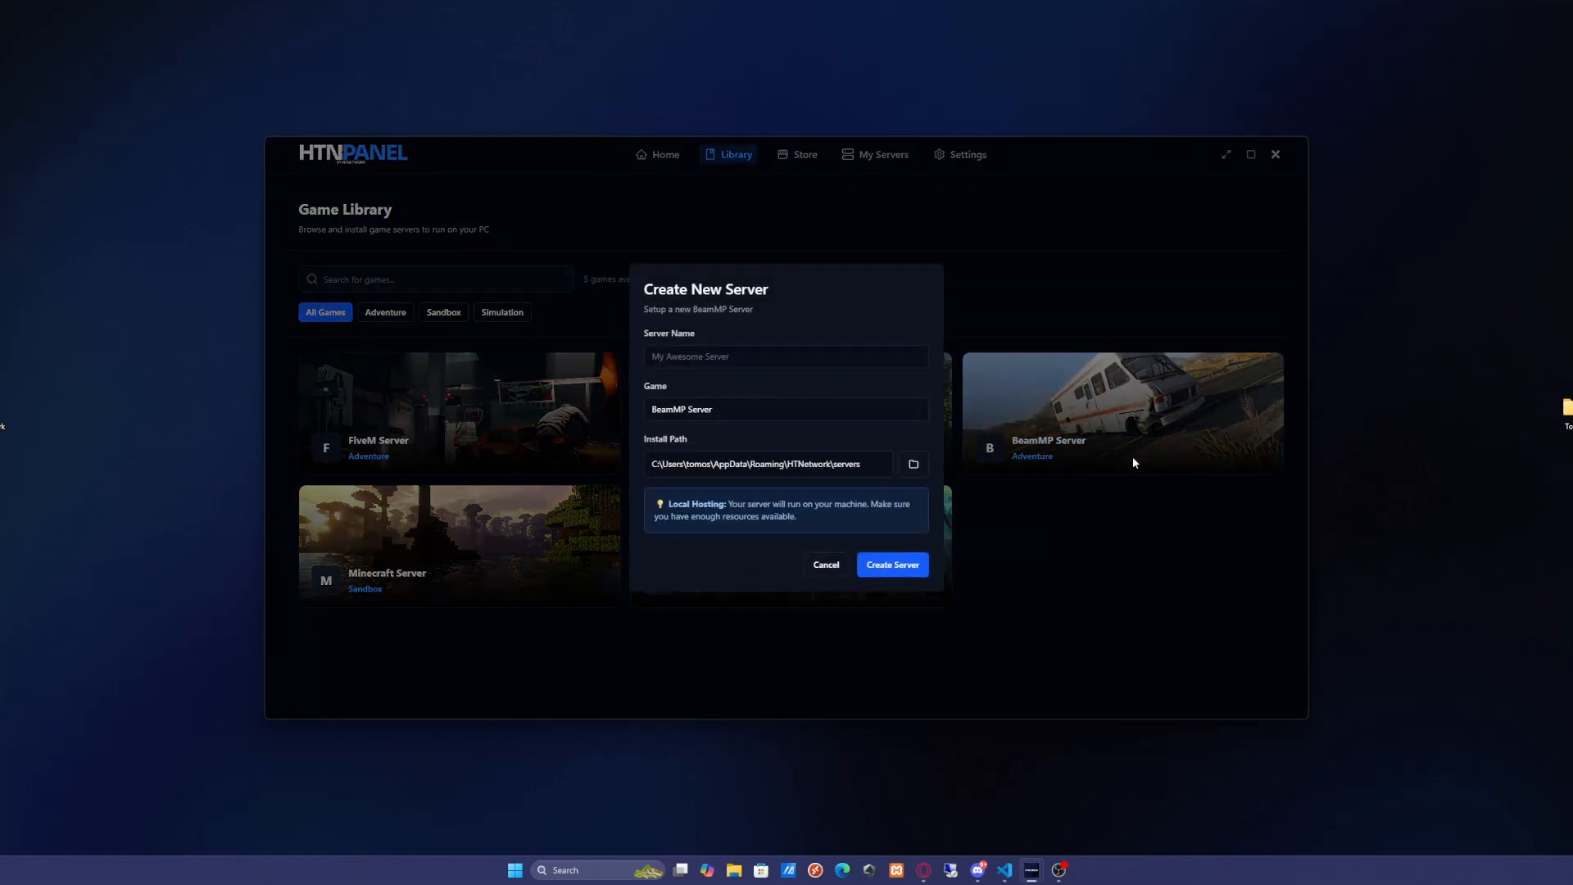
click(747, 361)
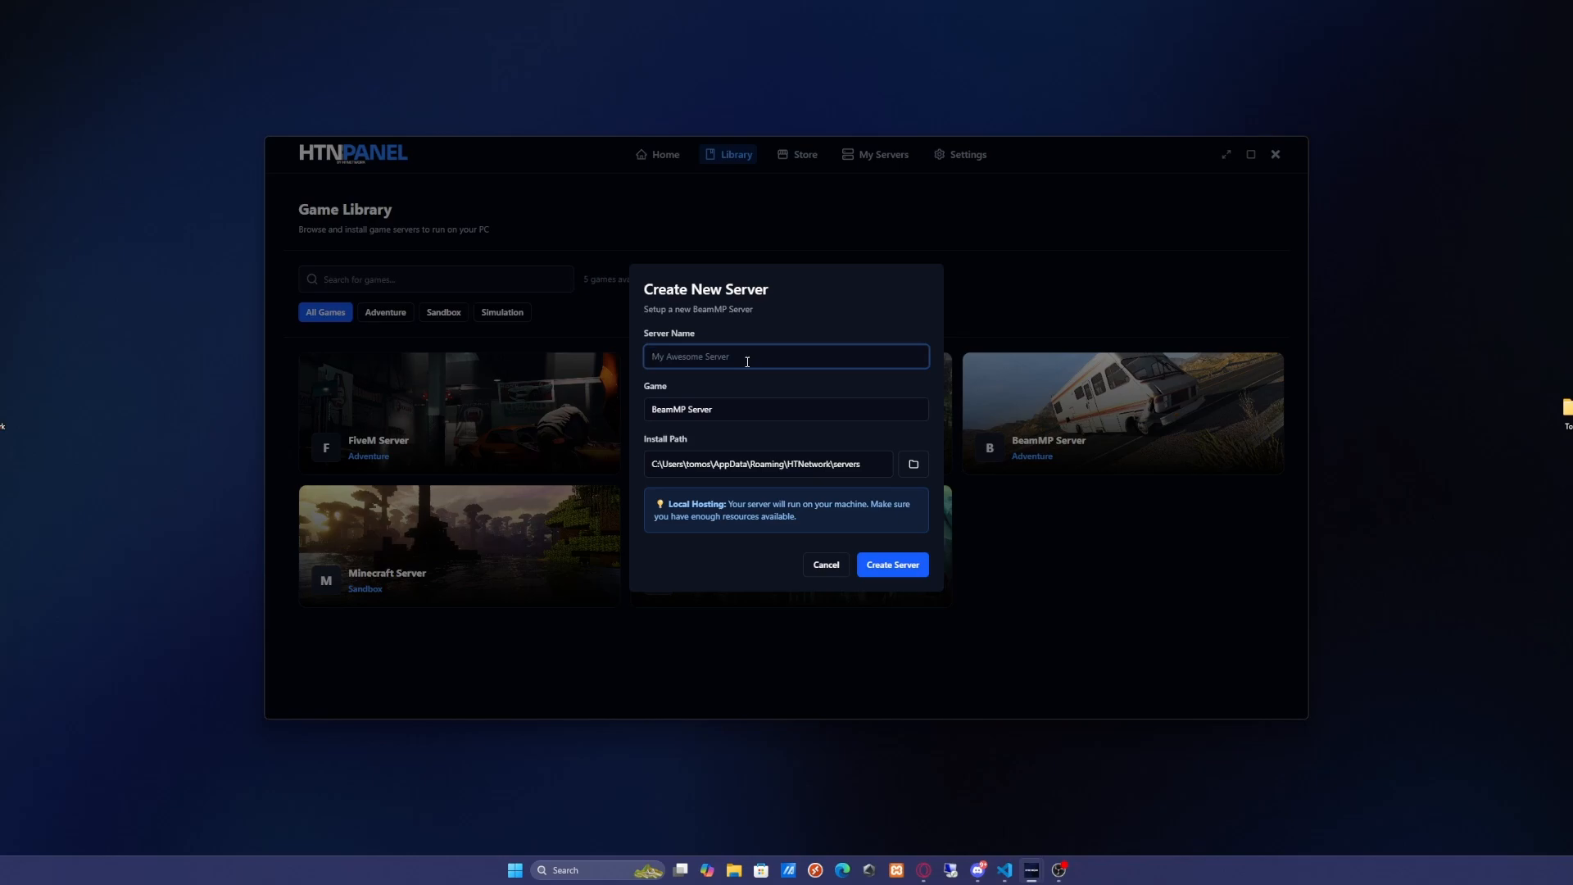
text(HTNetwork BeamMP)
click(768, 419)
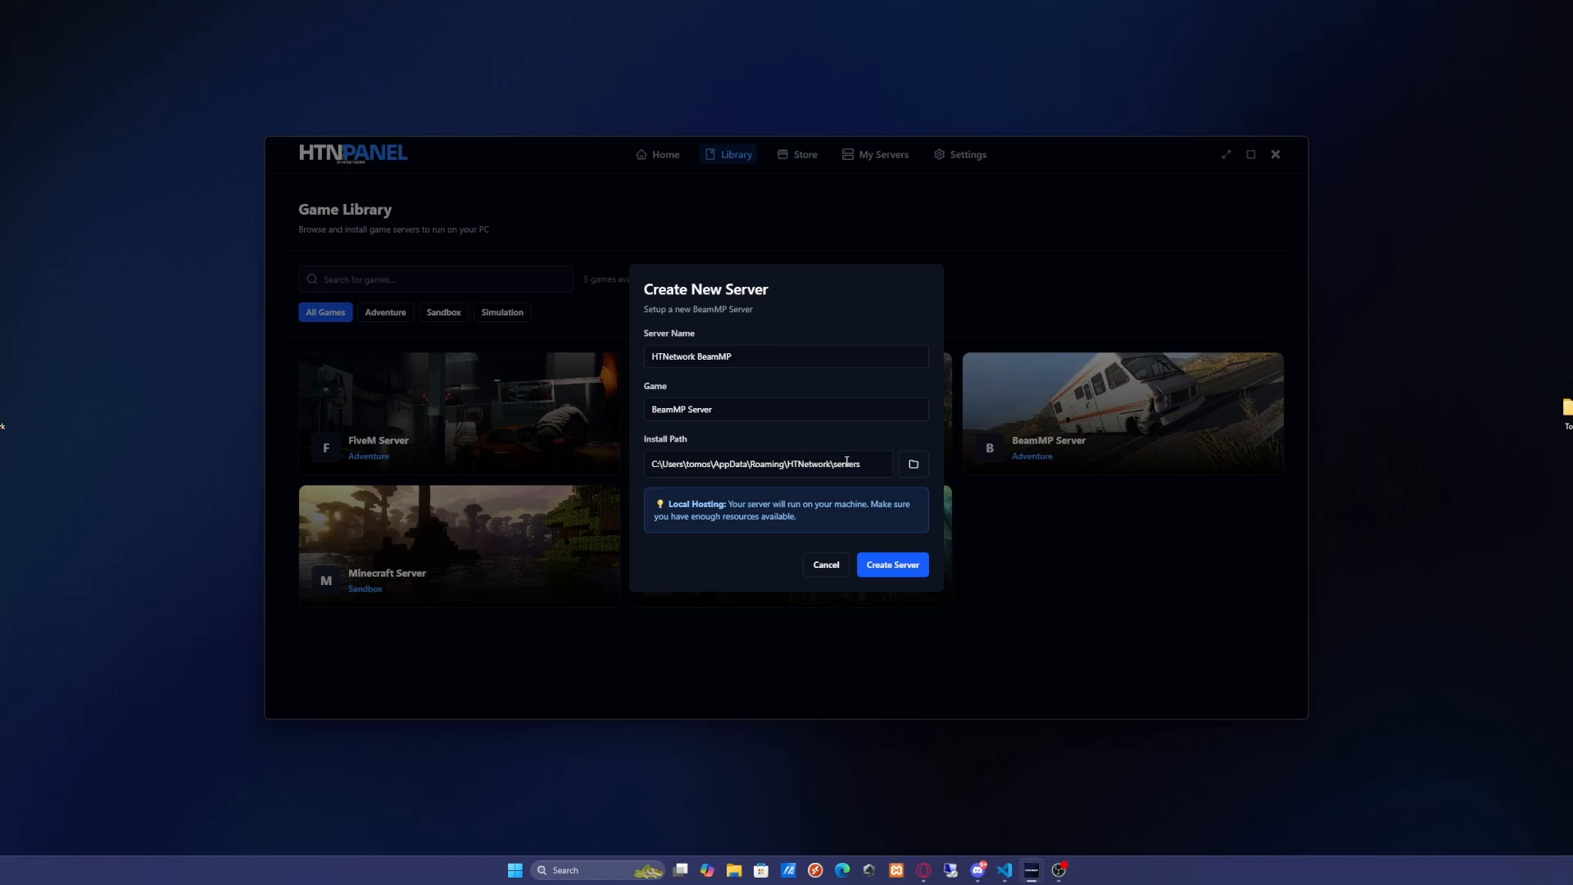
click(892, 573)
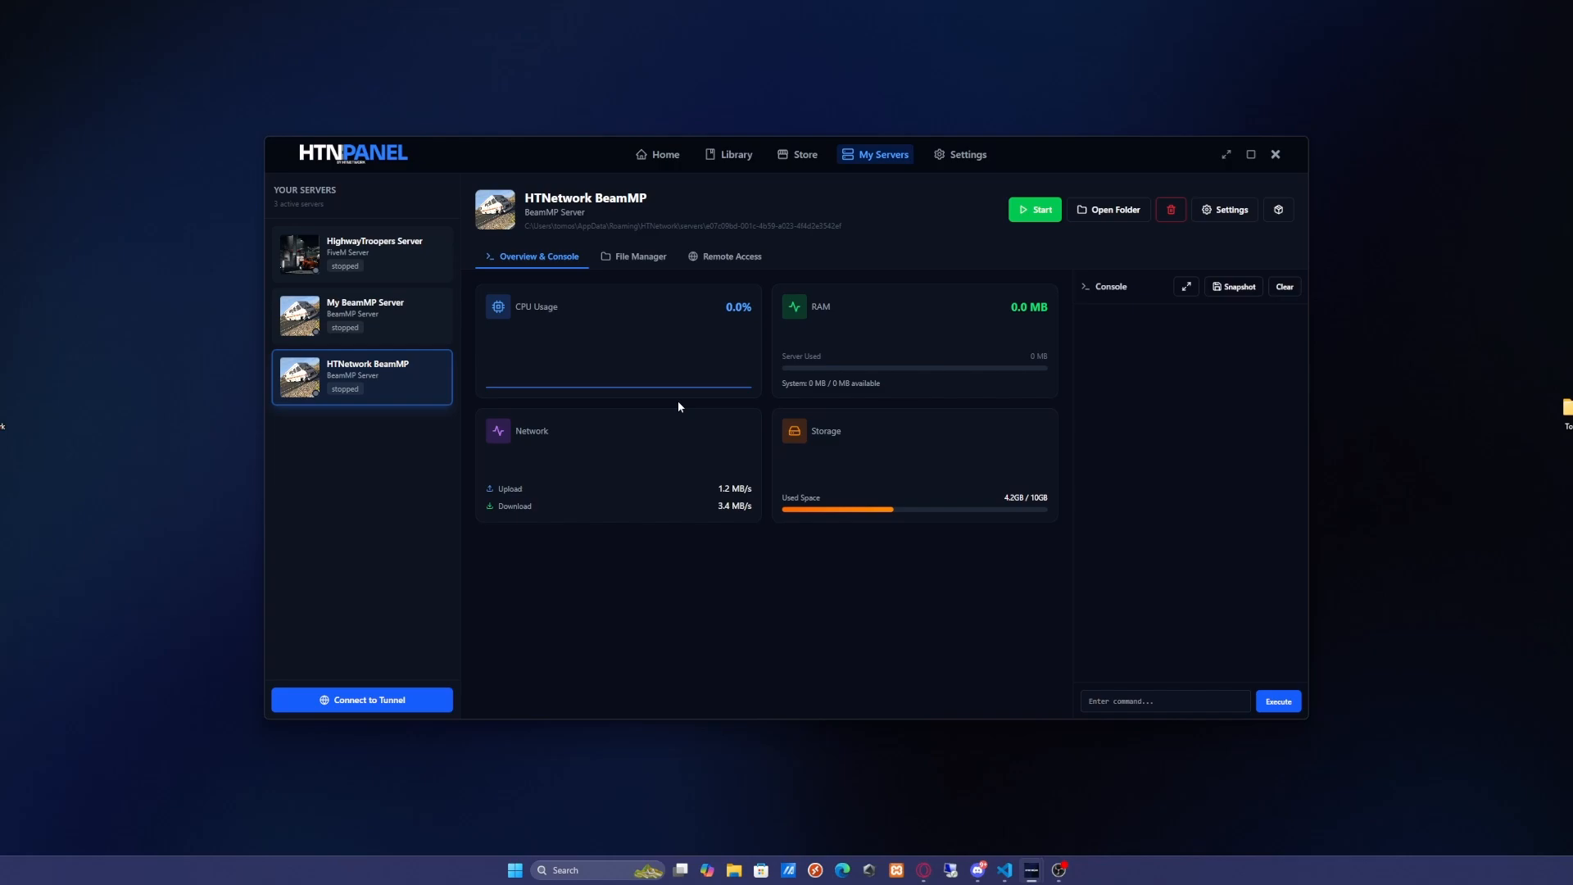
Open the new server's settings and review its configuration fields
click(1225, 211)
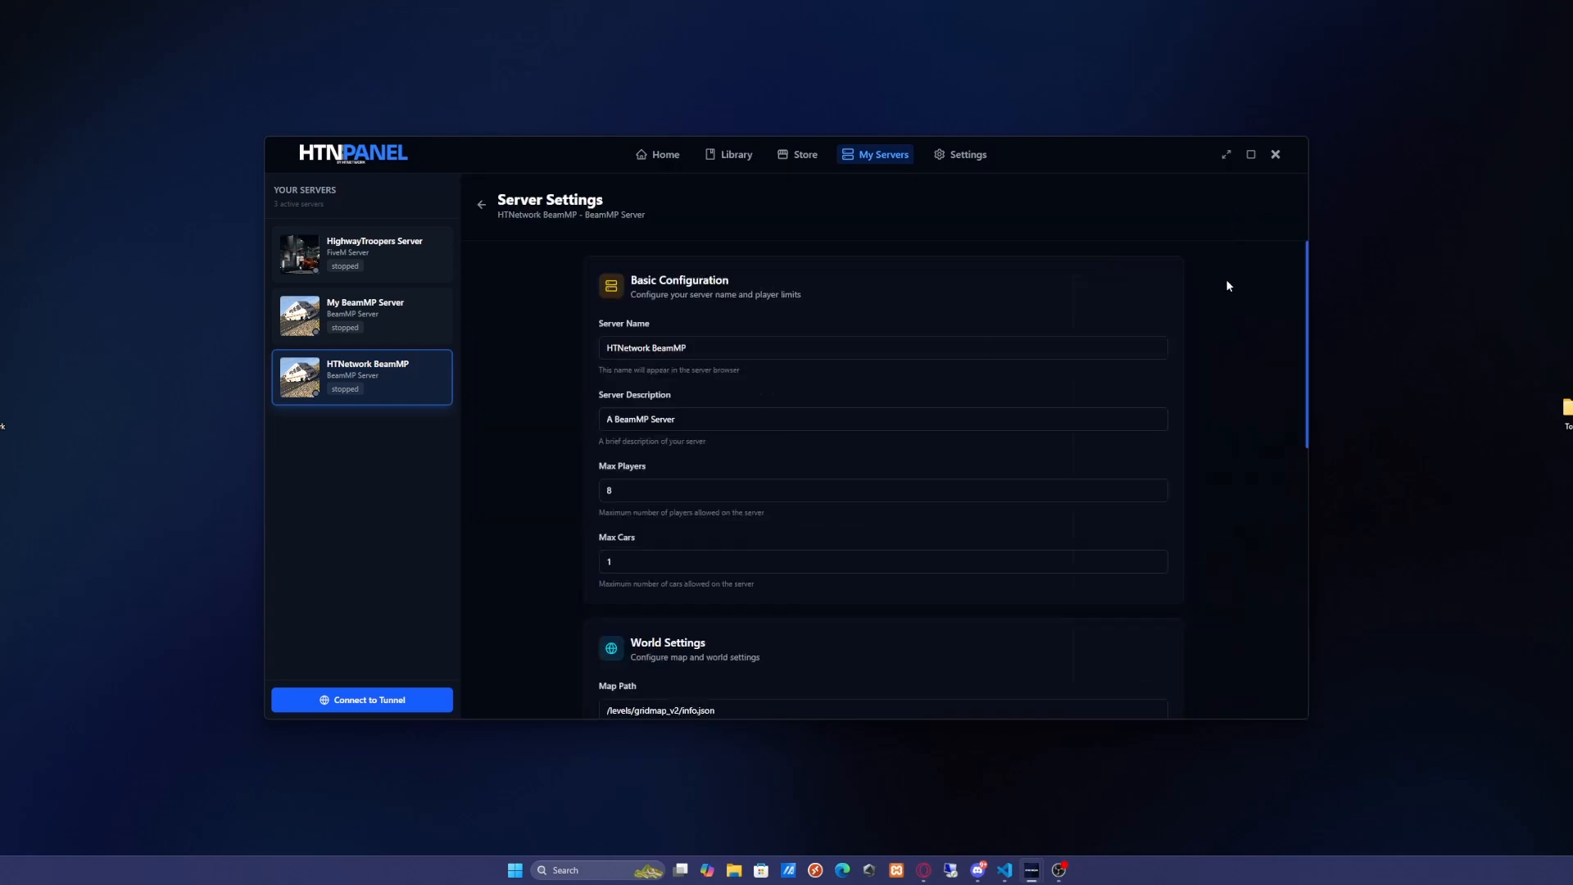
scroll(753, 455, down, 2)
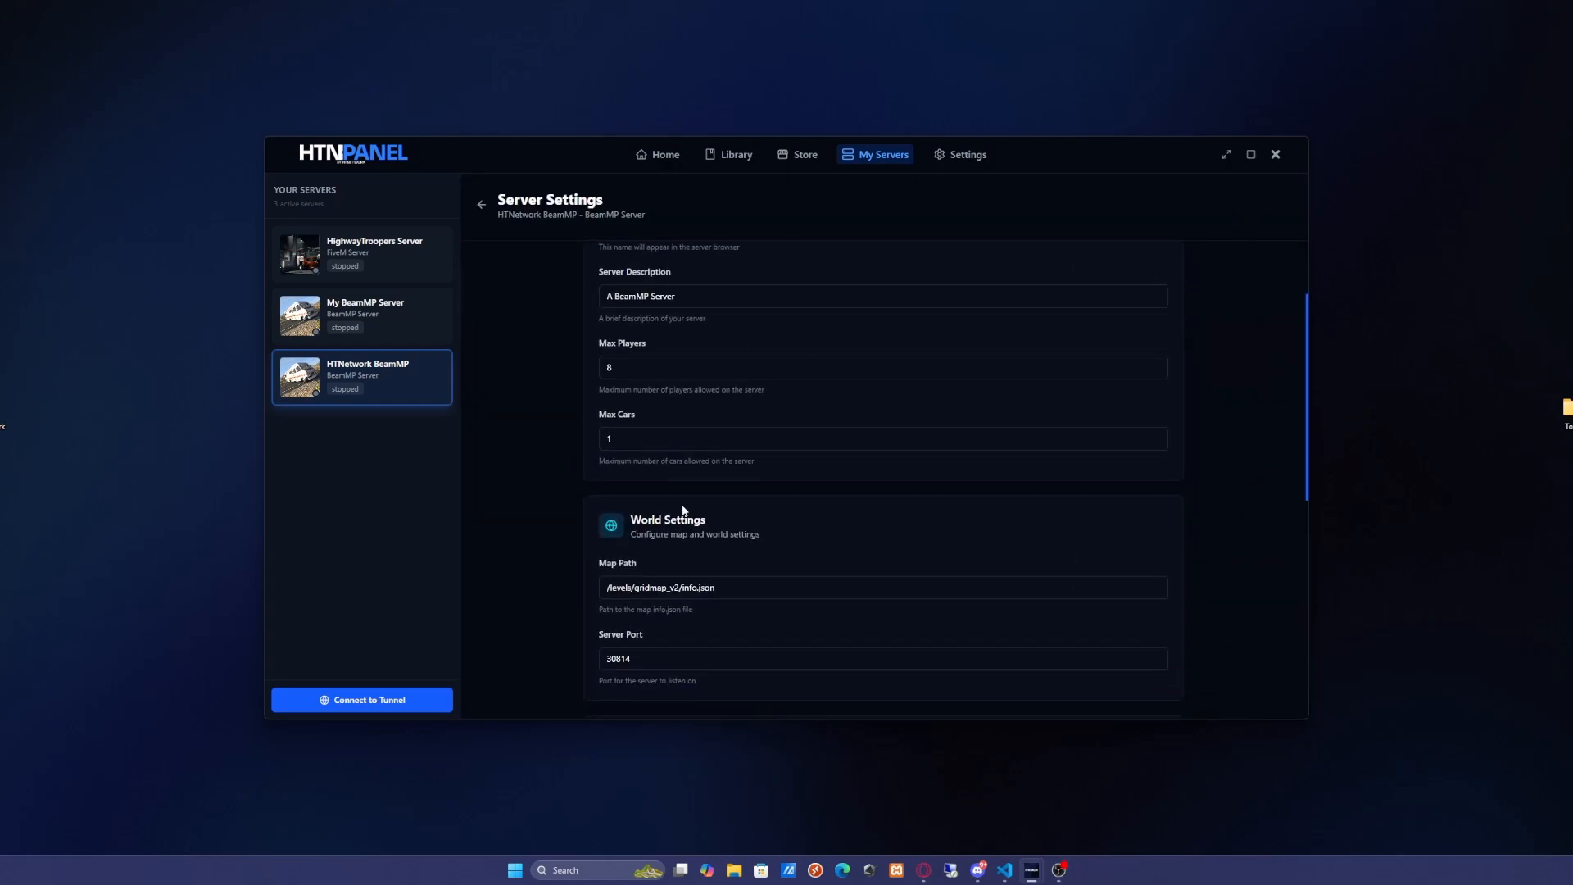
scroll(788, 547, up, 2)
scroll(838, 387, down, 5)
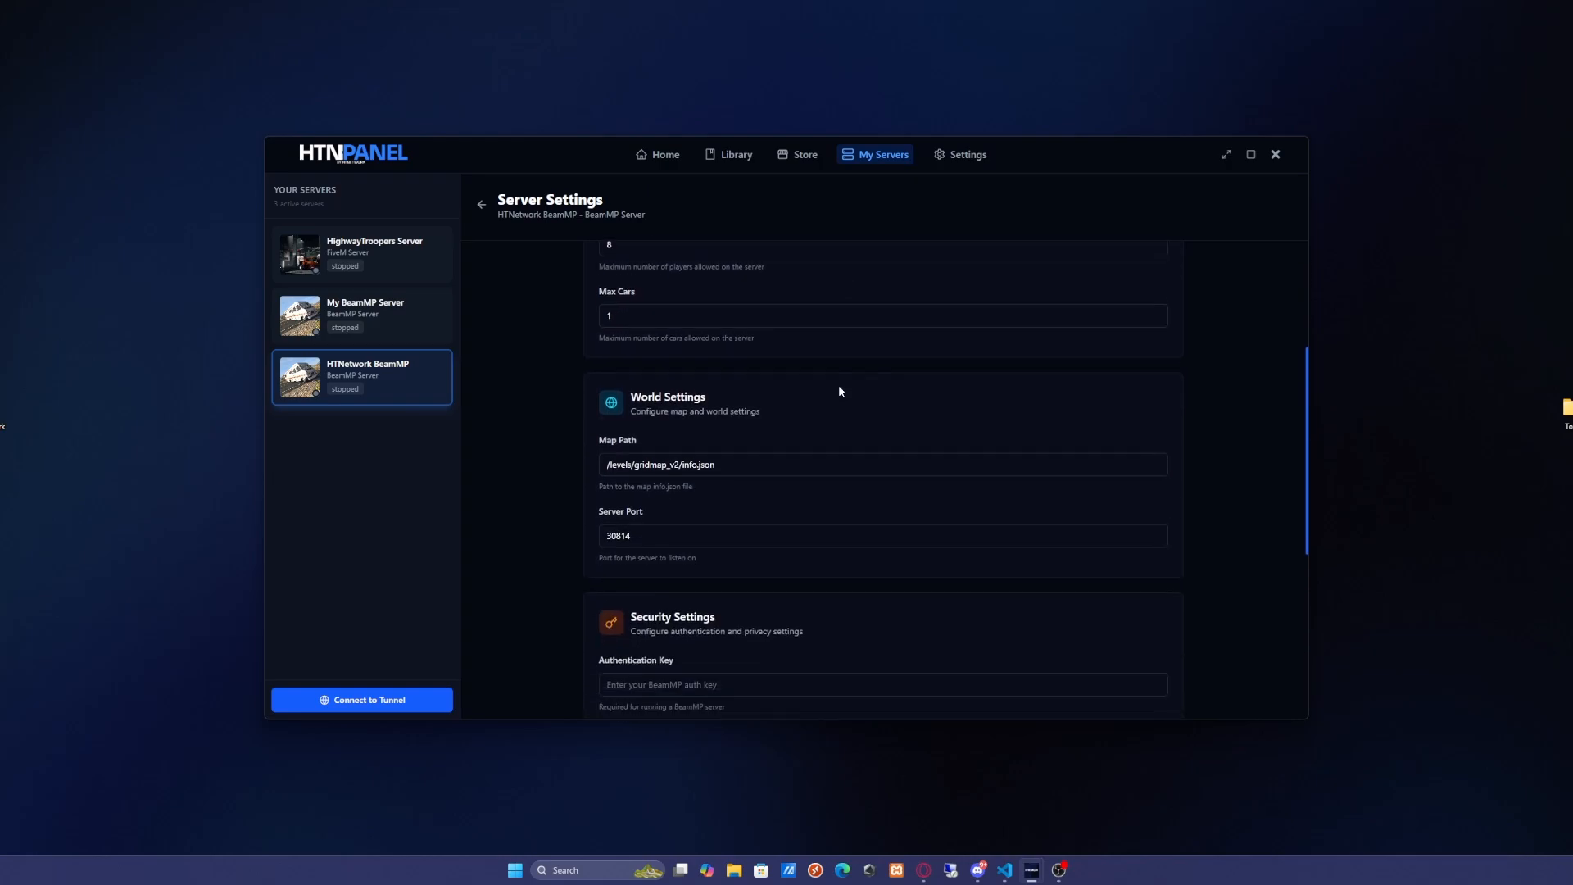
Open the AuthKeys page of the BeamMP Keymaster in the browser
click(718, 444)
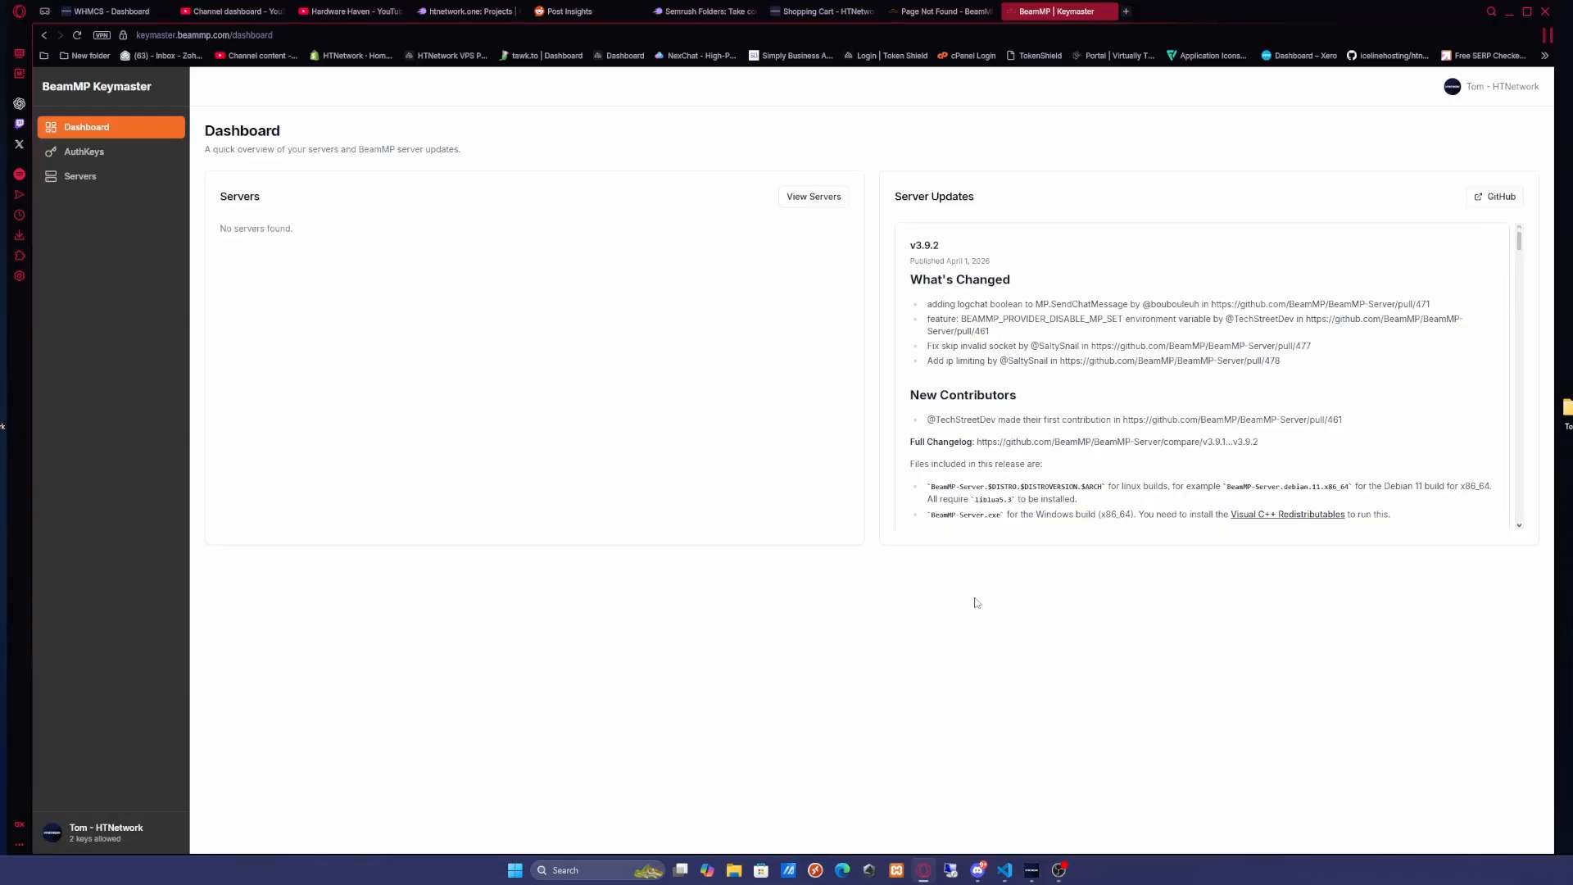
click(979, 868)
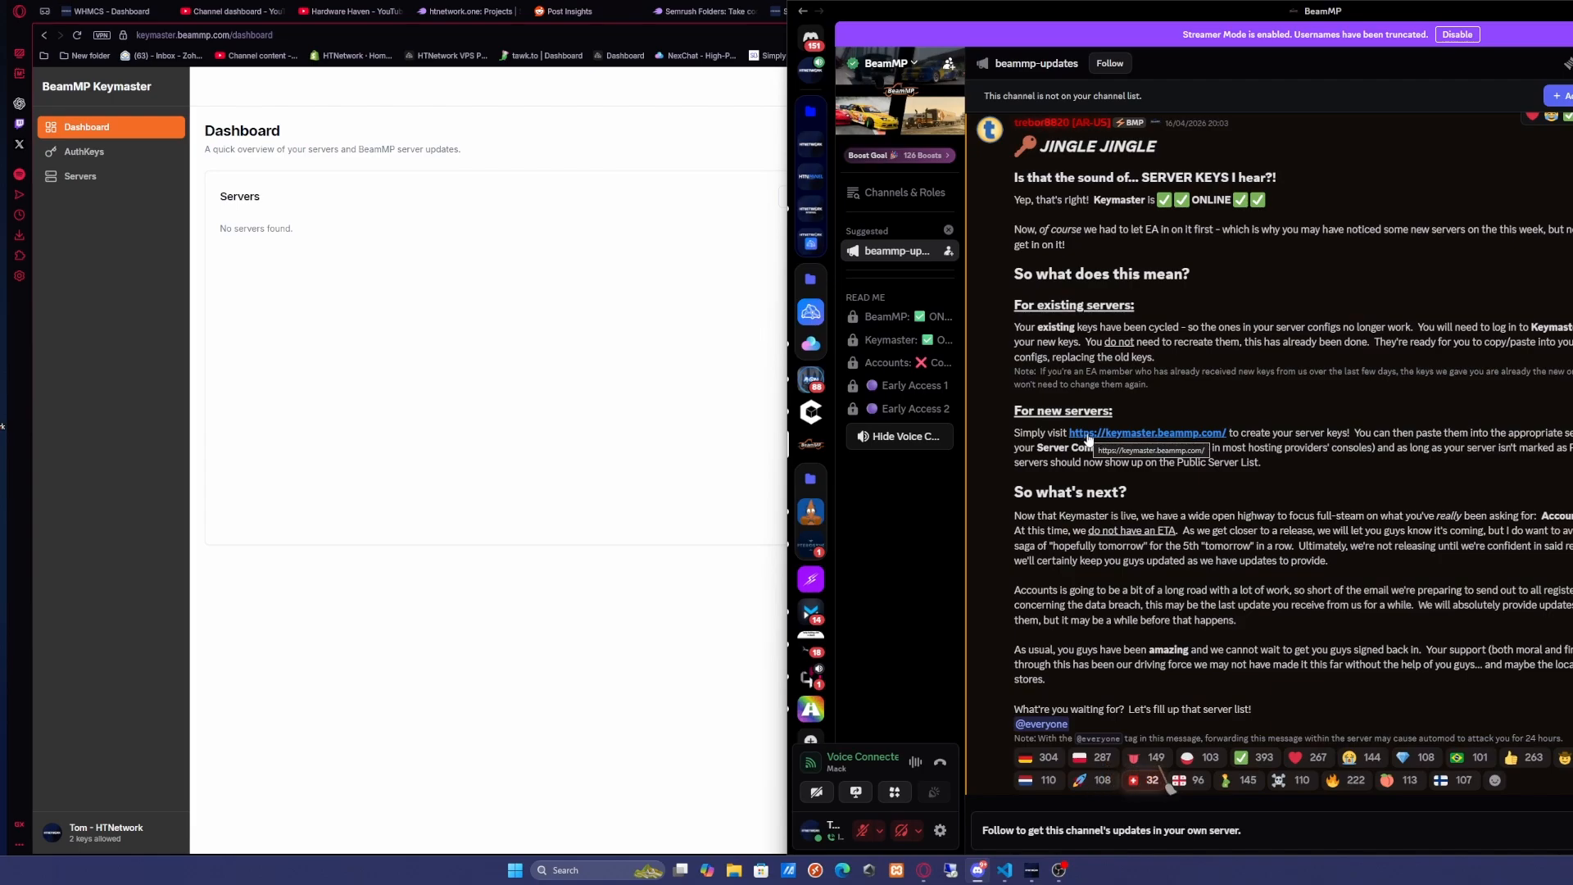
click(1088, 439)
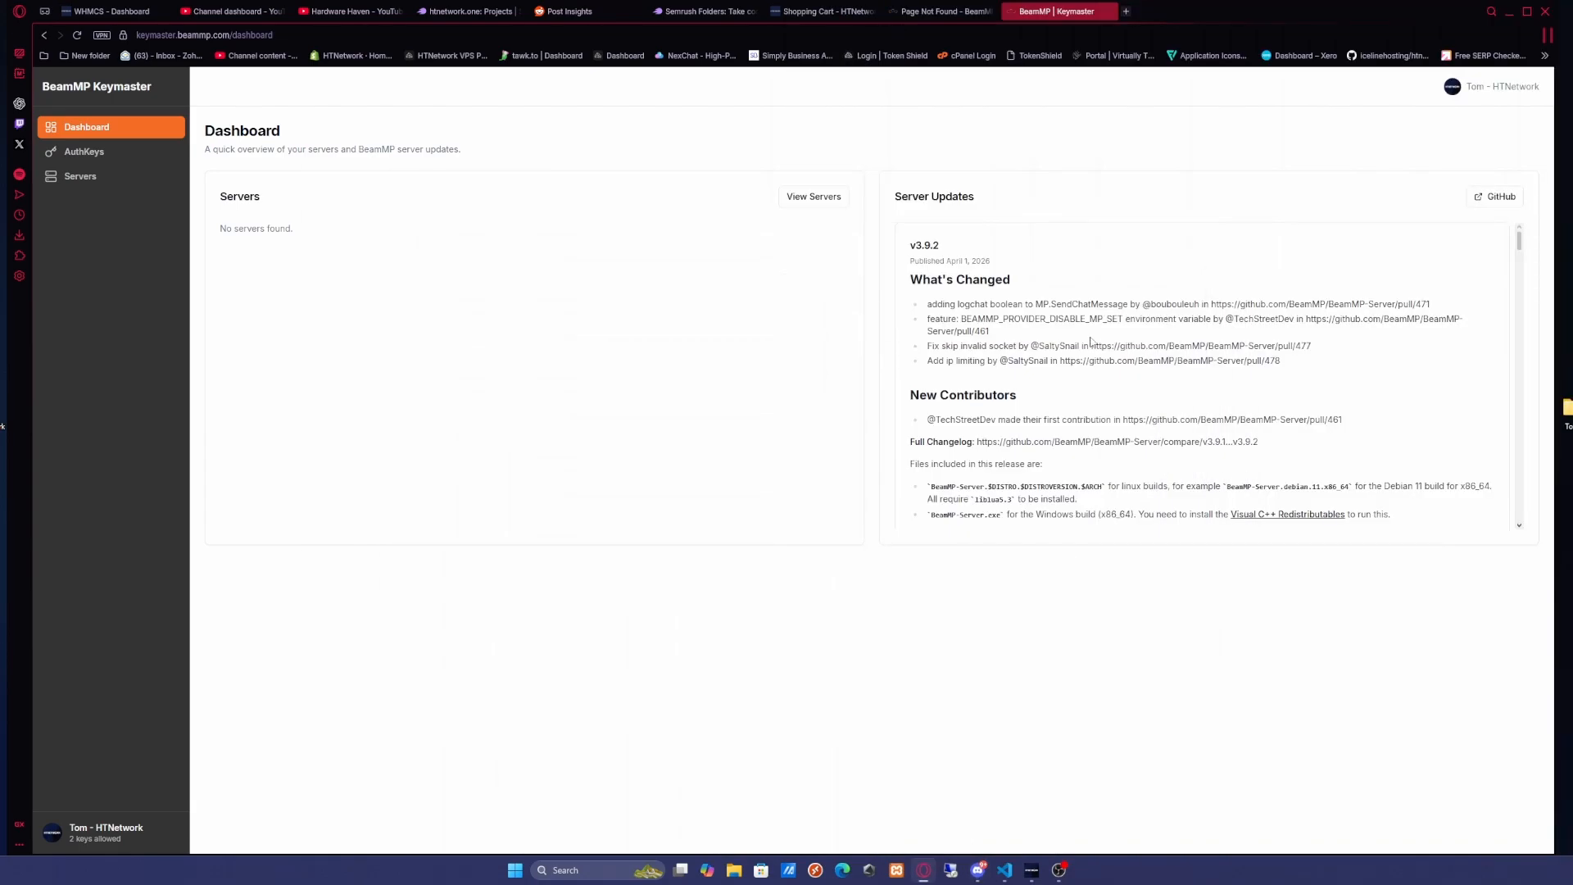
click(108, 151)
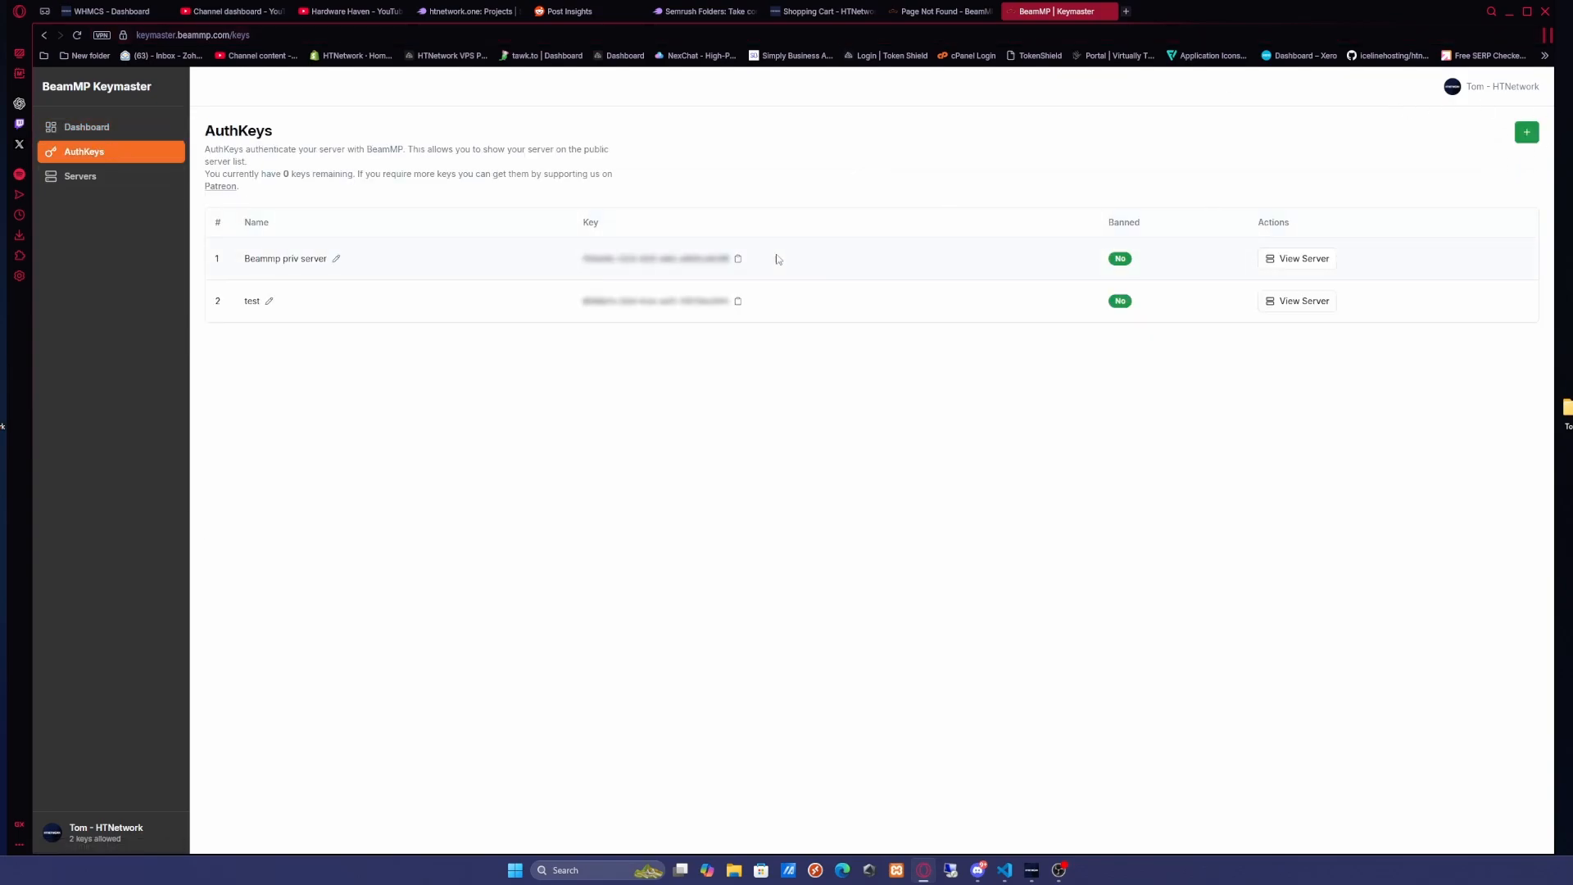
Copy the BeamMP server auth key and paste it into the server's Authentication Key field, then save
click(737, 259)
click(1508, 12)
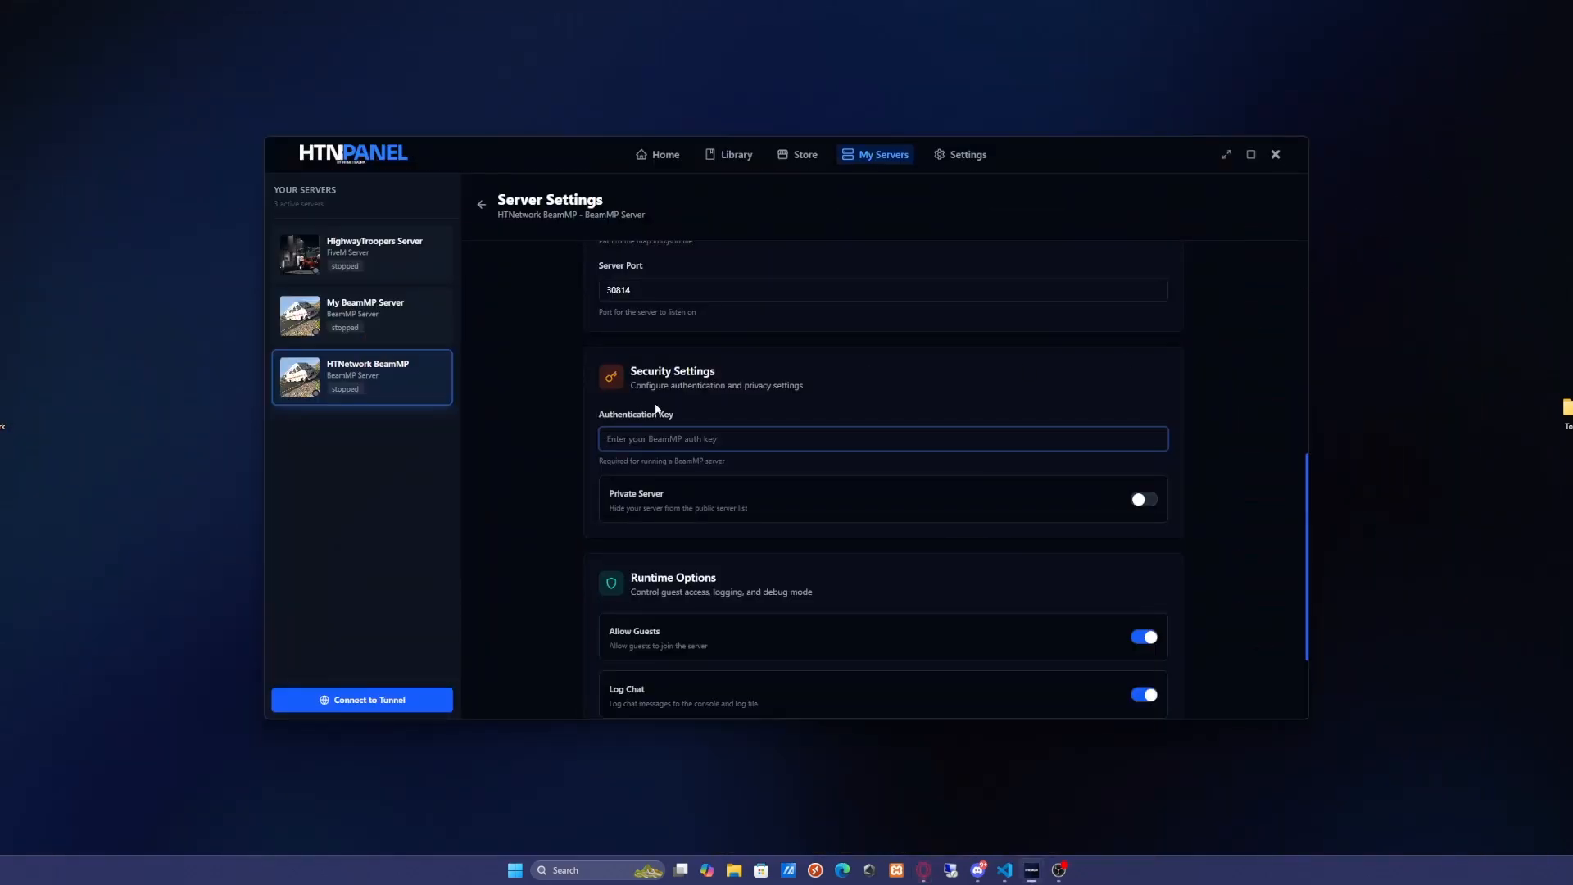
key(ctrl+v)
click(539, 478)
scroll(865, 492, down, 4)
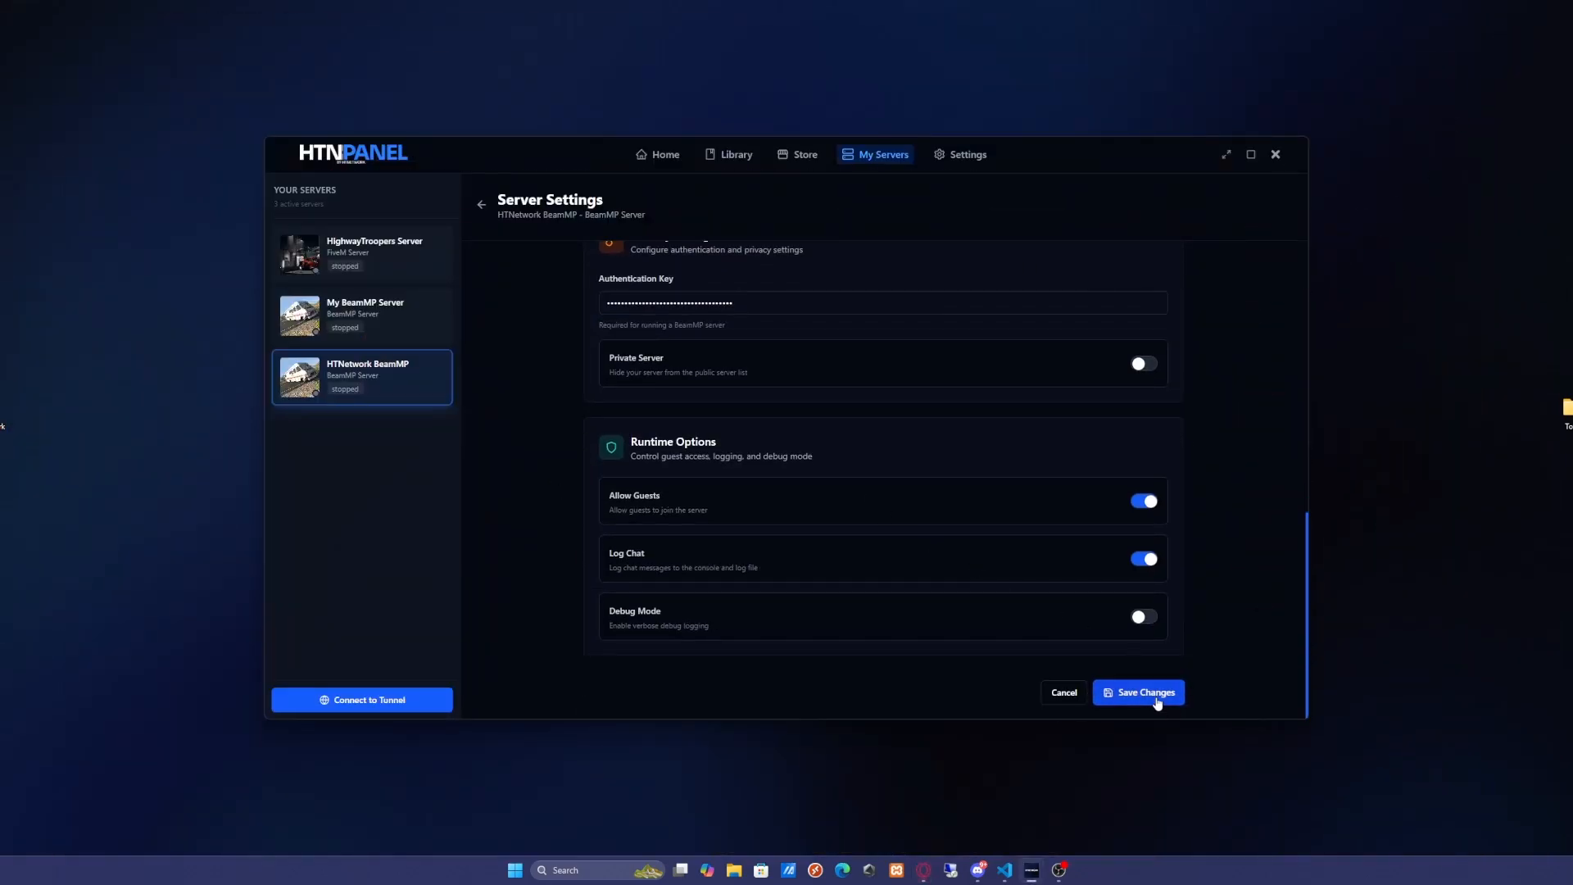
click(1155, 695)
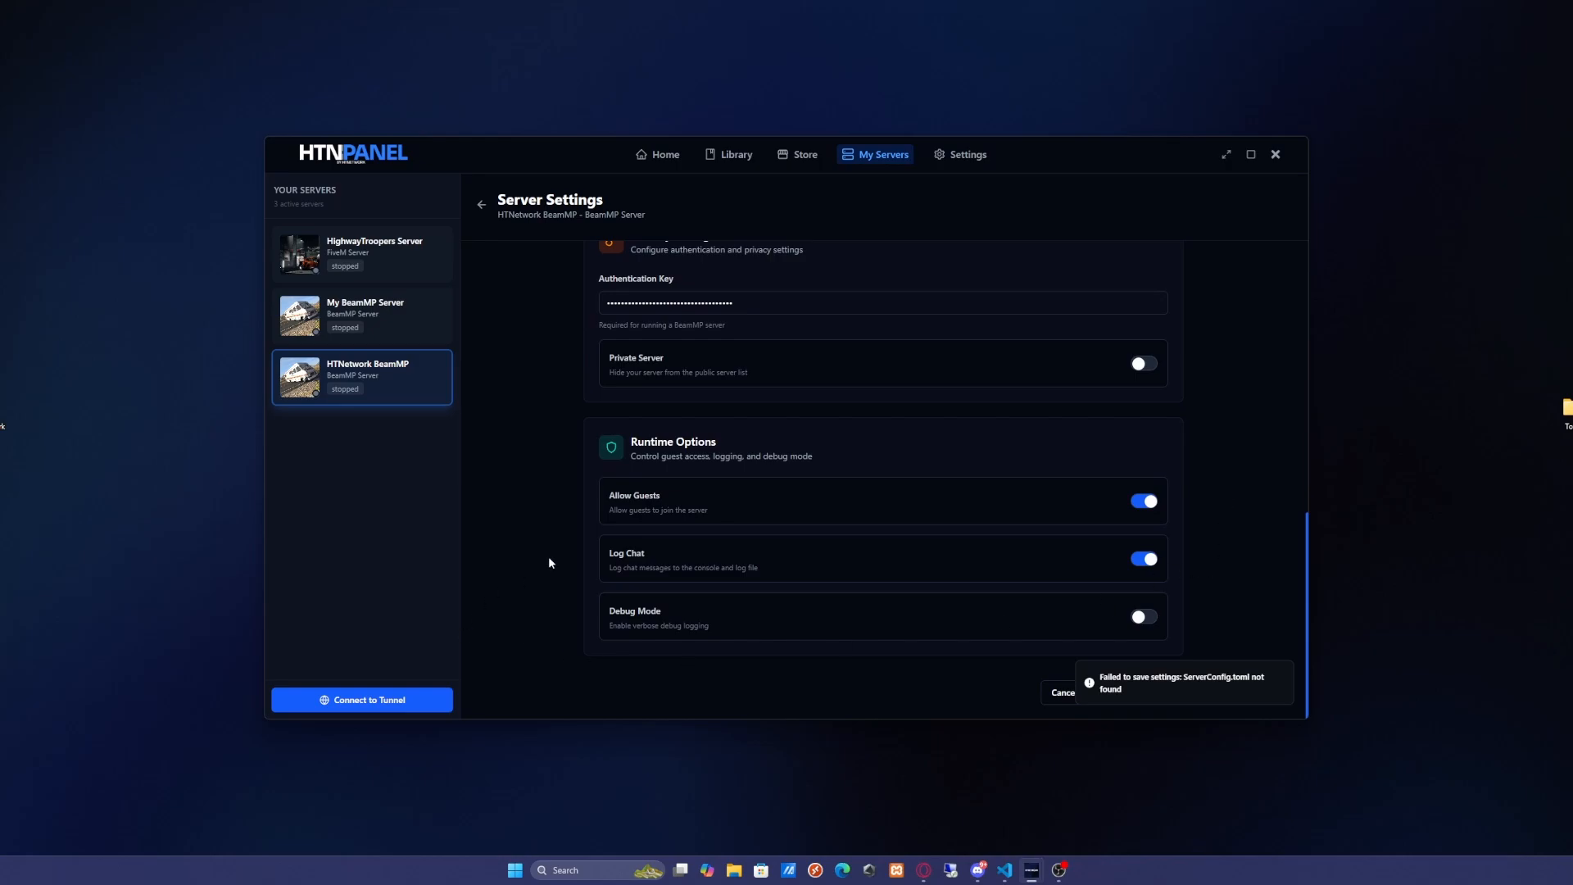
Enable the Private Server option and save the settings
scroll(923, 484, up, 2)
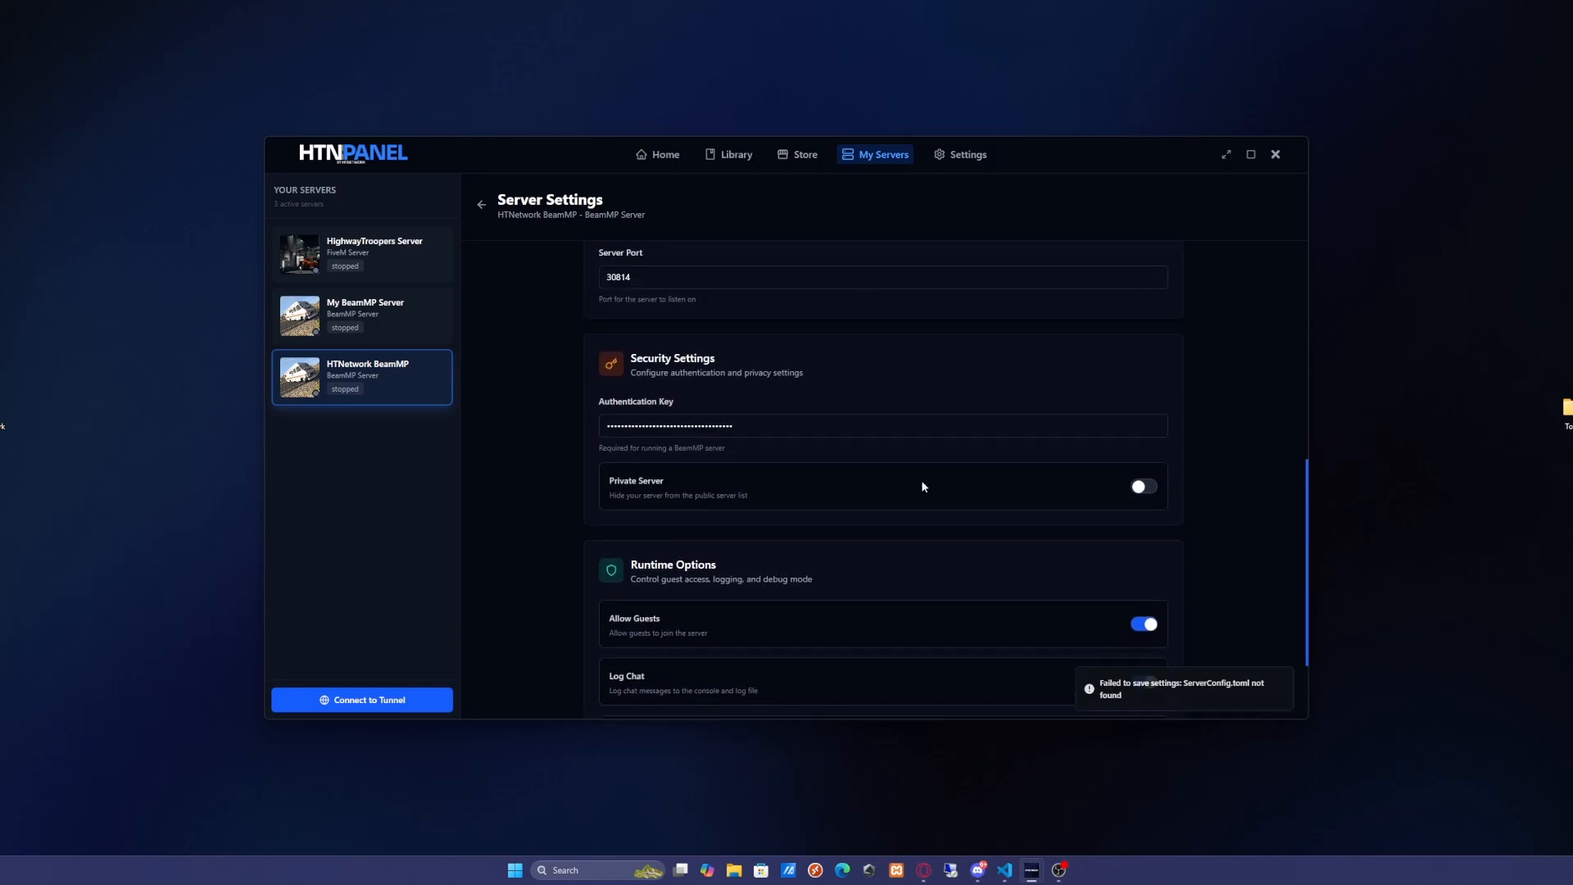
click(1141, 487)
scroll(1118, 490, down, 2)
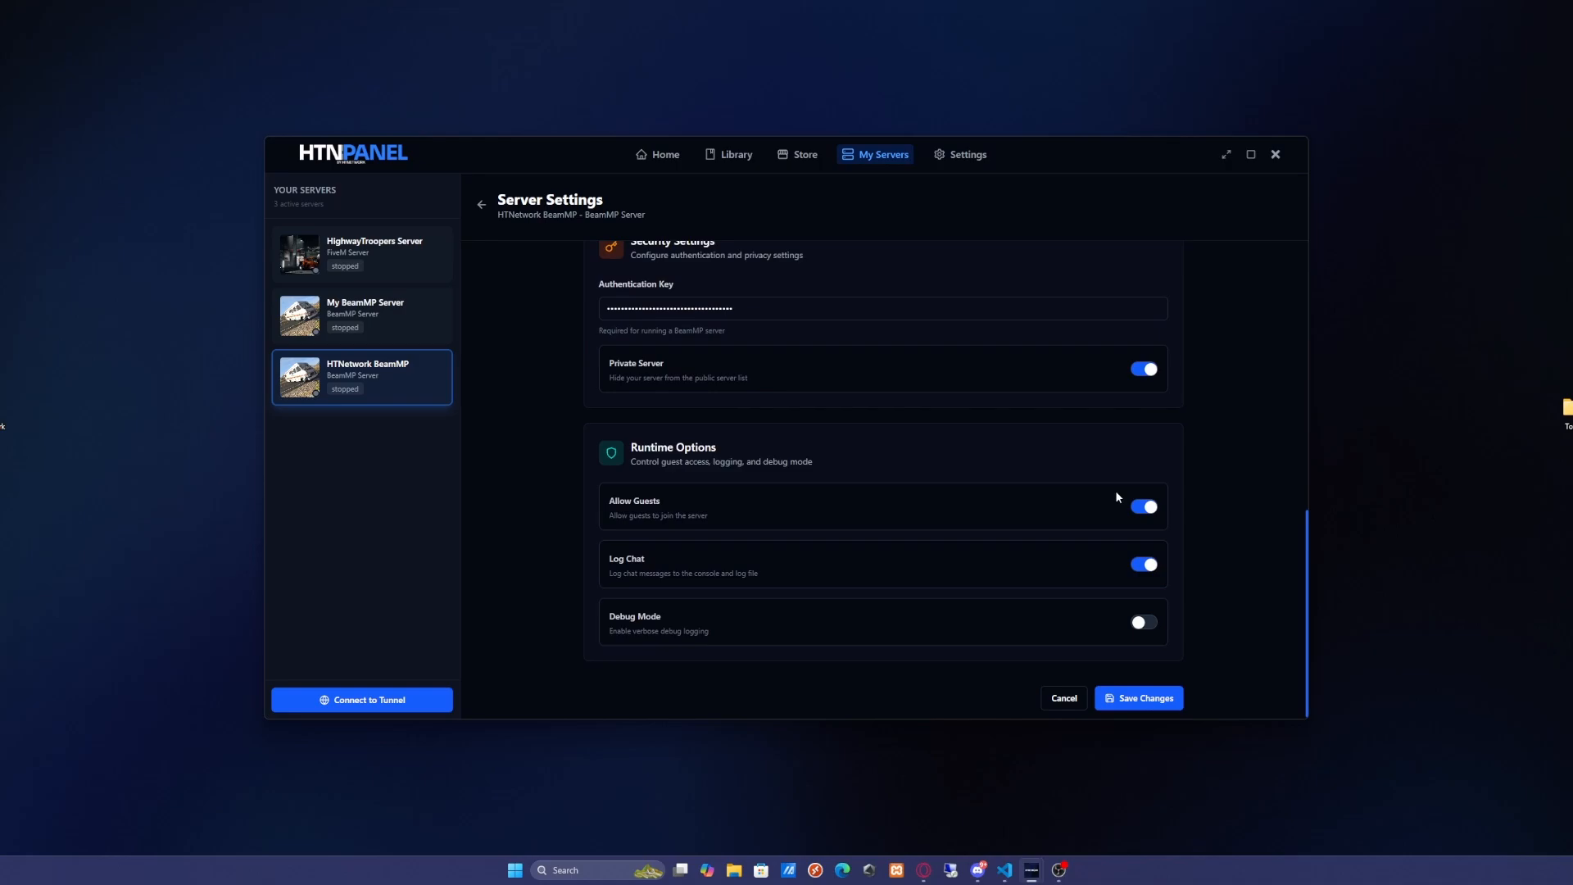
click(1127, 693)
Start the HTNetwork BeamMP server
scroll(1026, 469, up, 1)
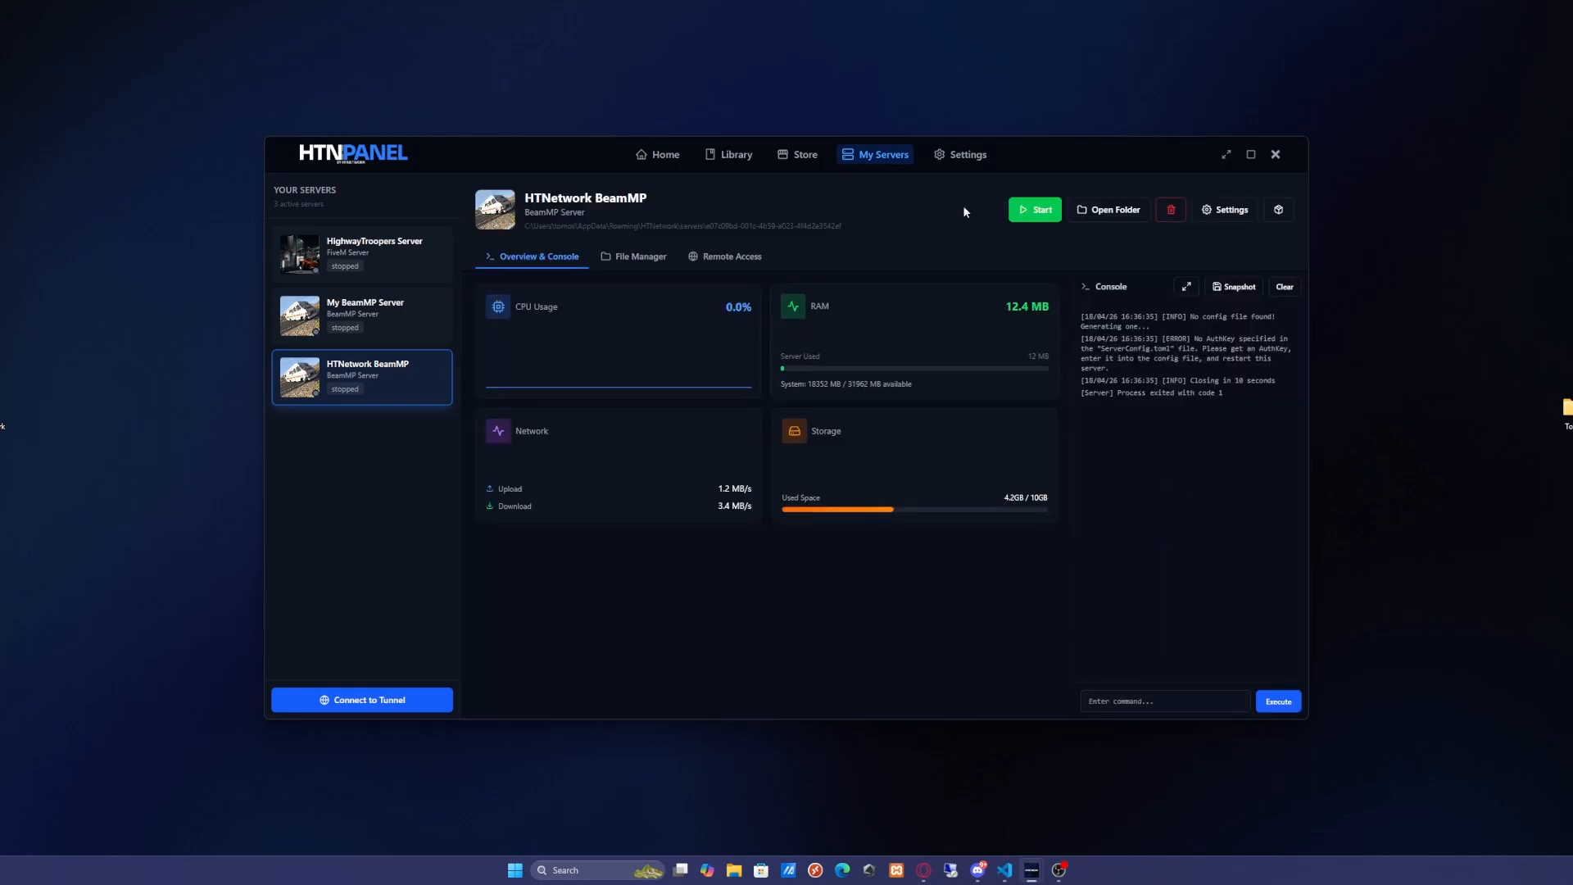
click(1036, 210)
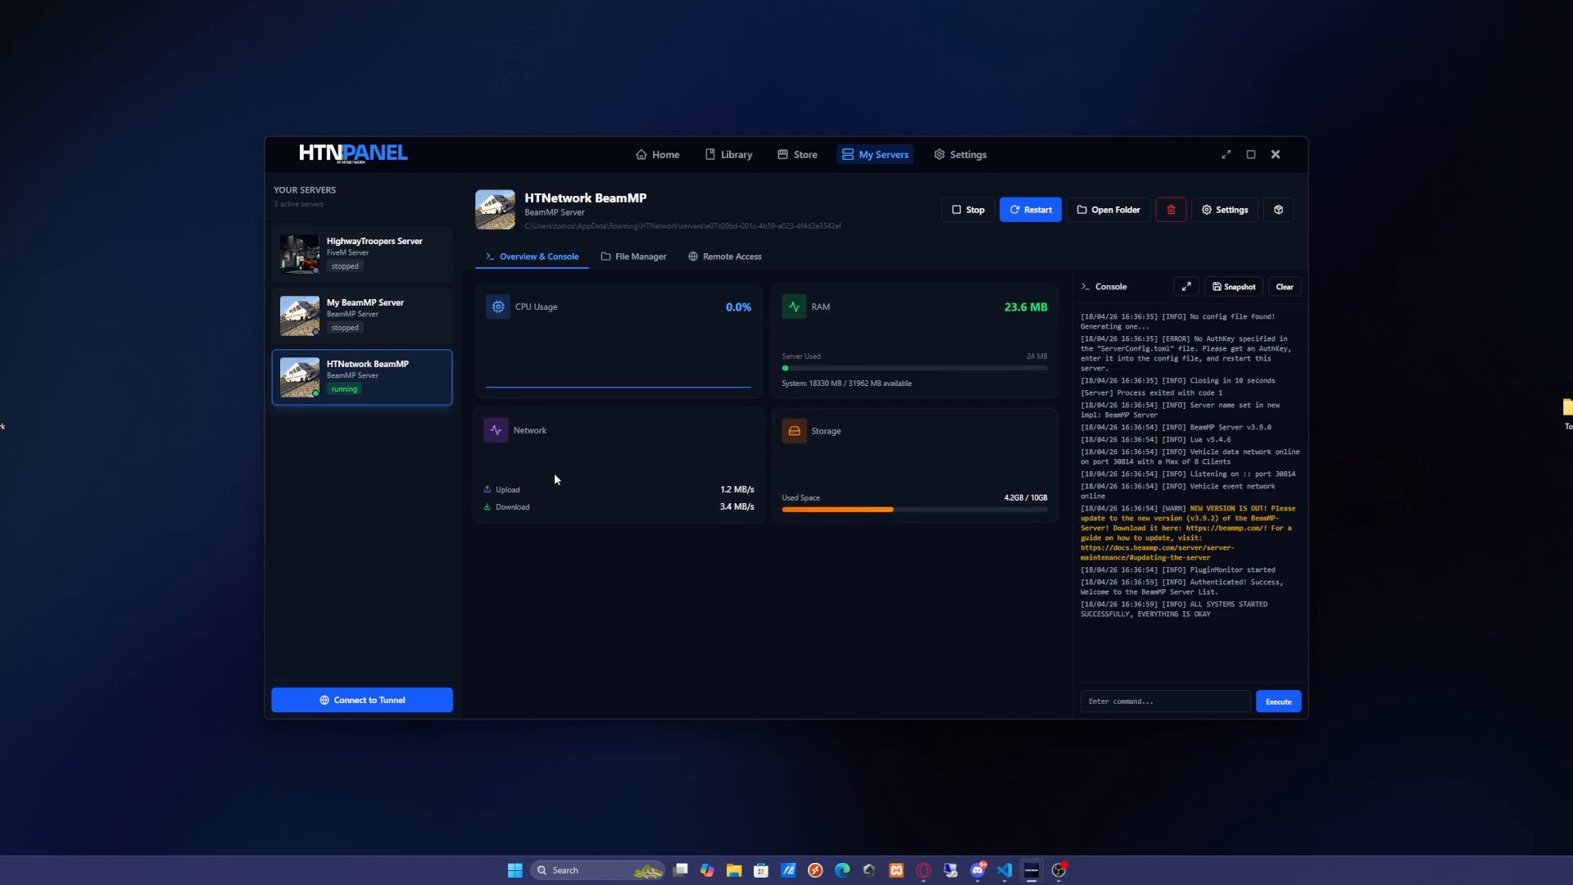
Browse the server's File Manager, expanding the game and Resources folders and opening ServerConfig.toml
click(640, 257)
click(489, 405)
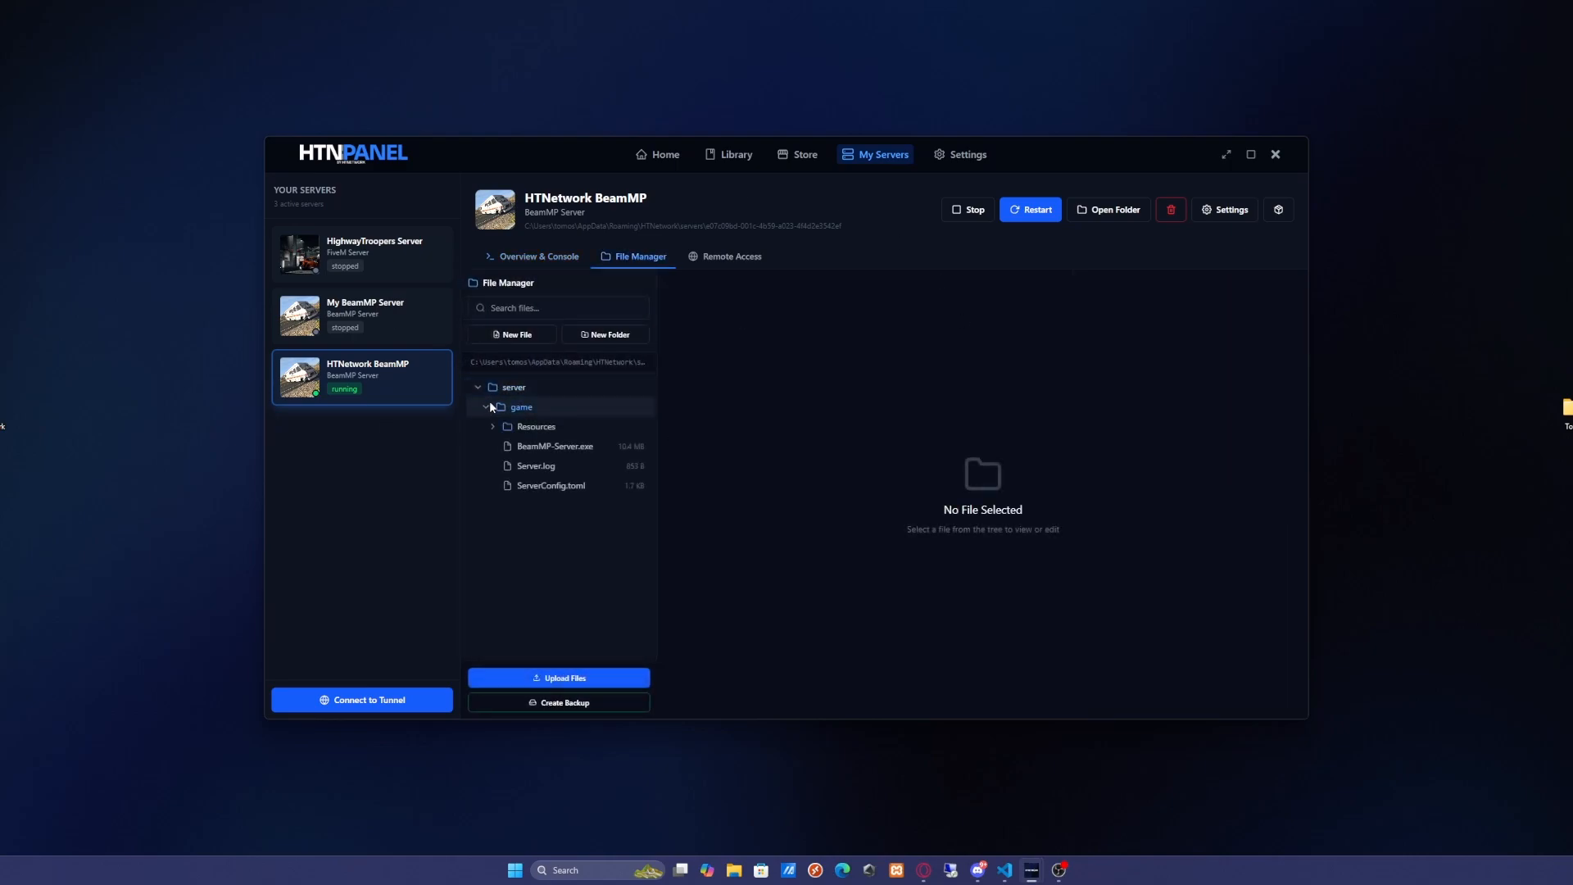
click(533, 426)
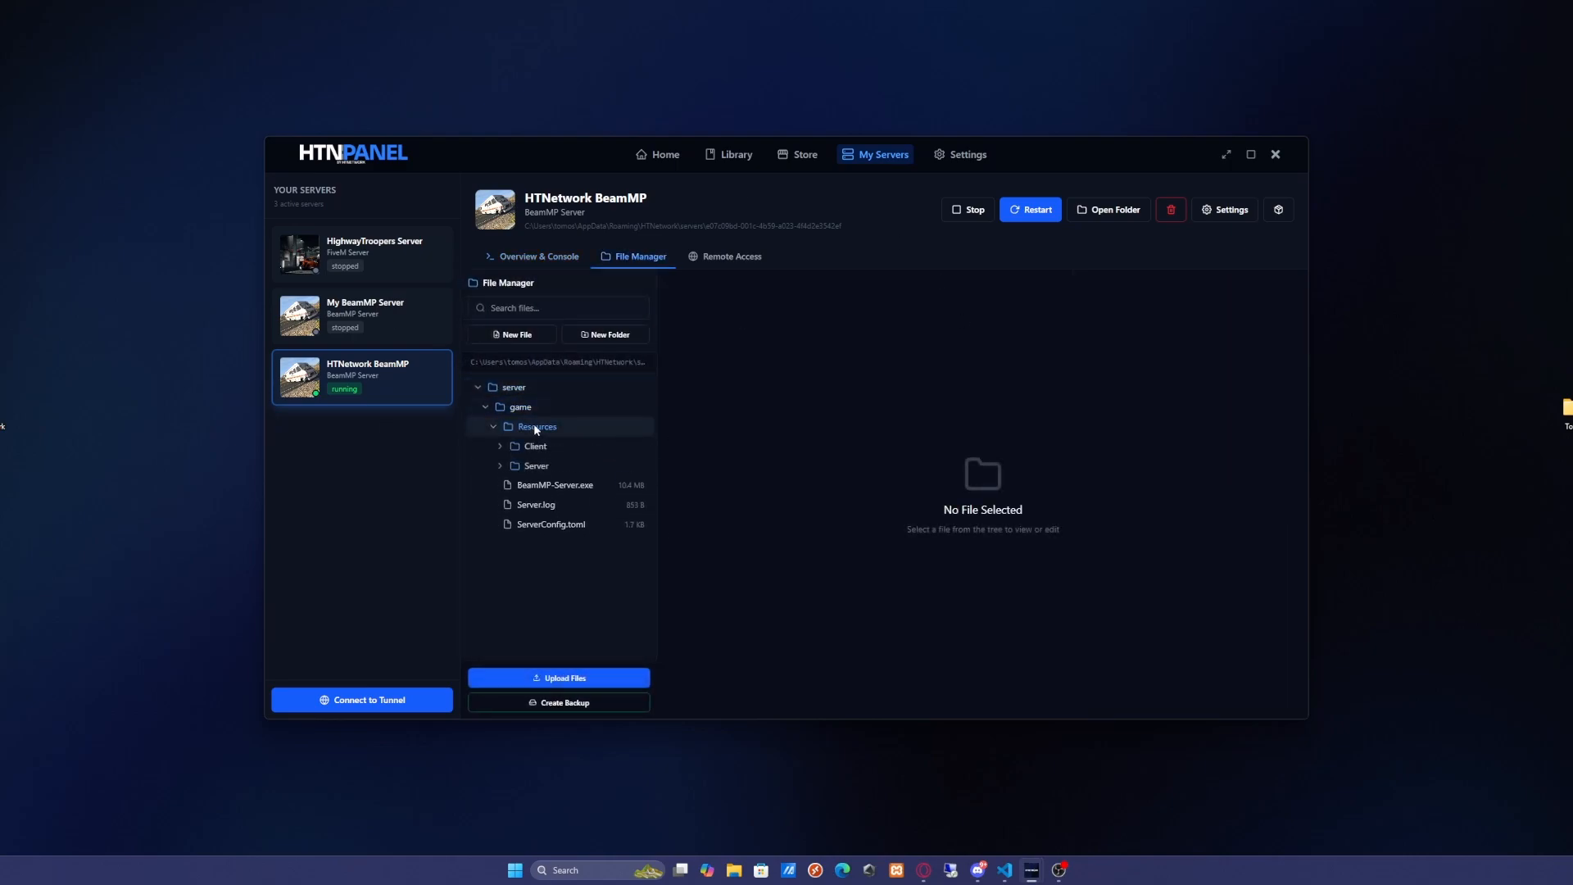
click(568, 676)
click(1168, 143)
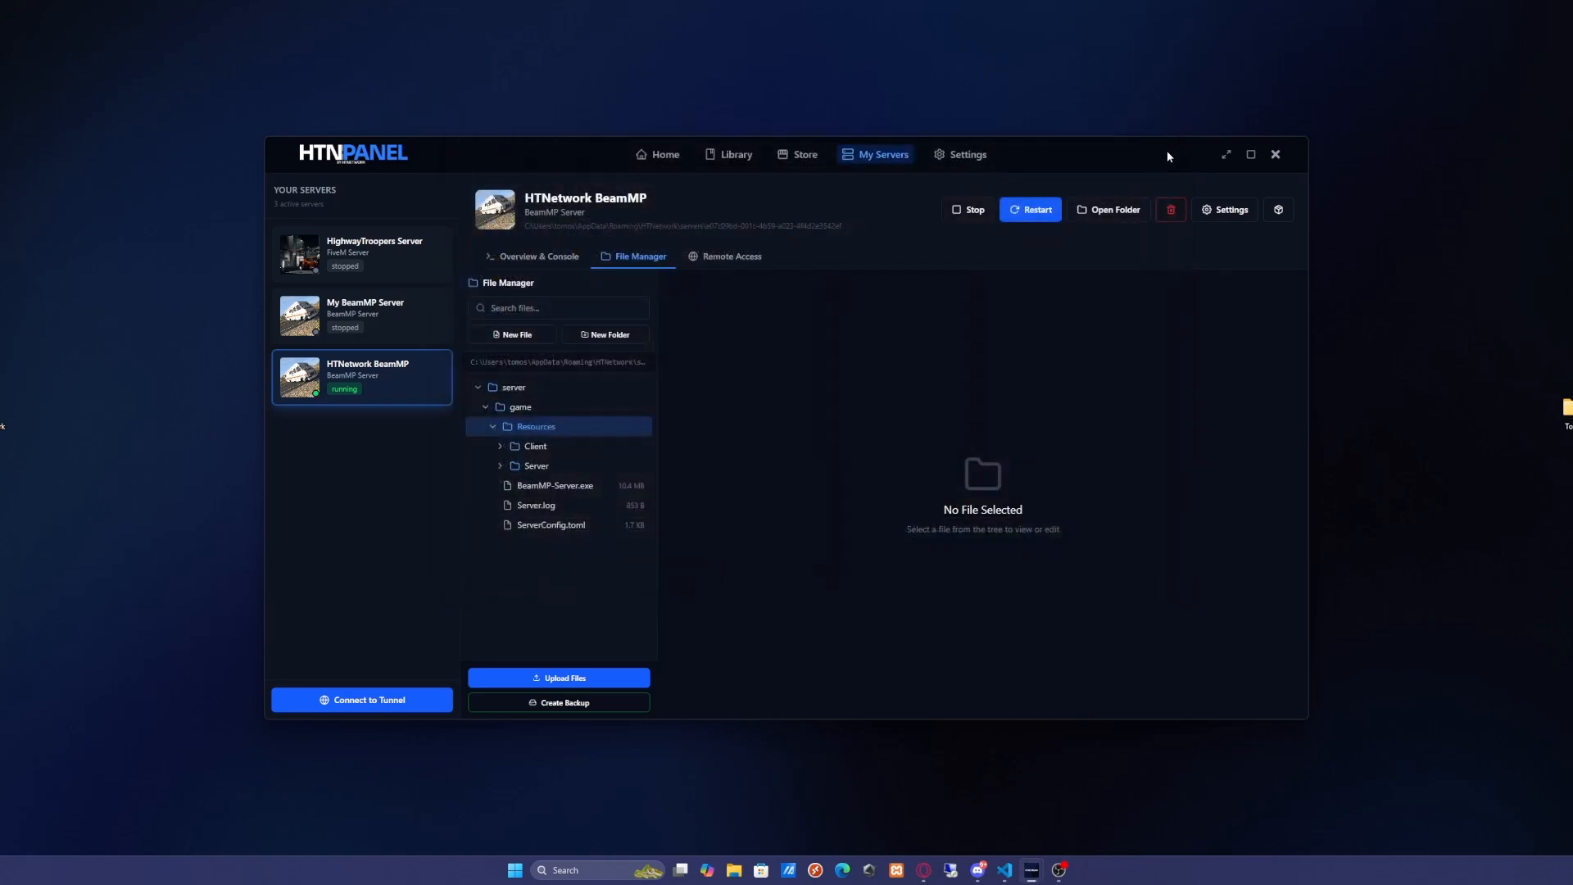
click(564, 527)
scroll(1108, 464, down, 2)
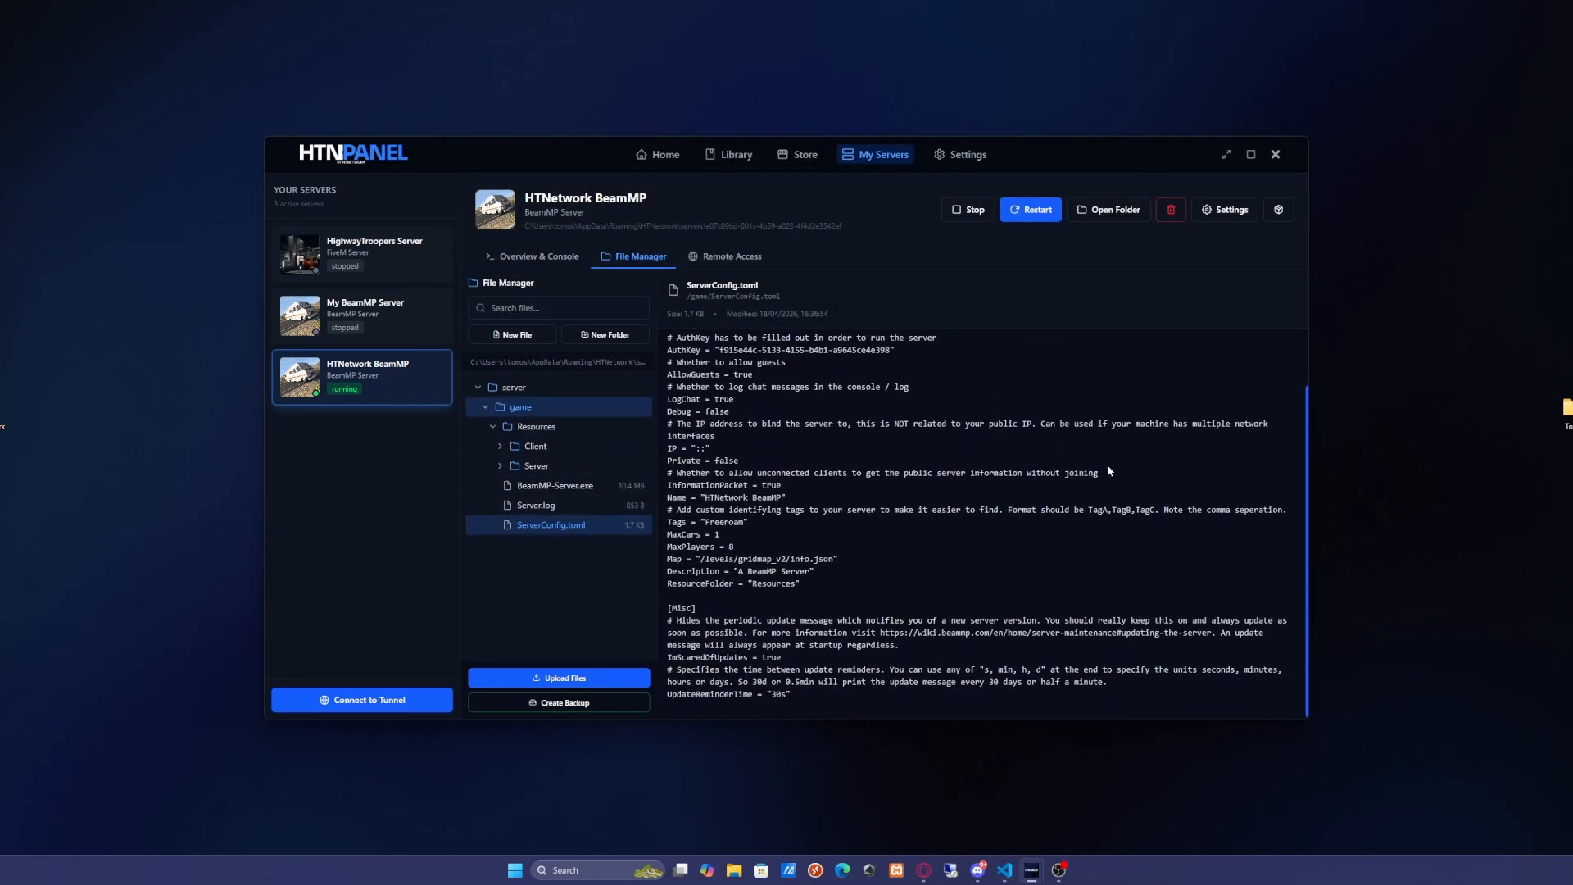
Open the Create Backup dialog and cancel it without creating a backup
click(607, 703)
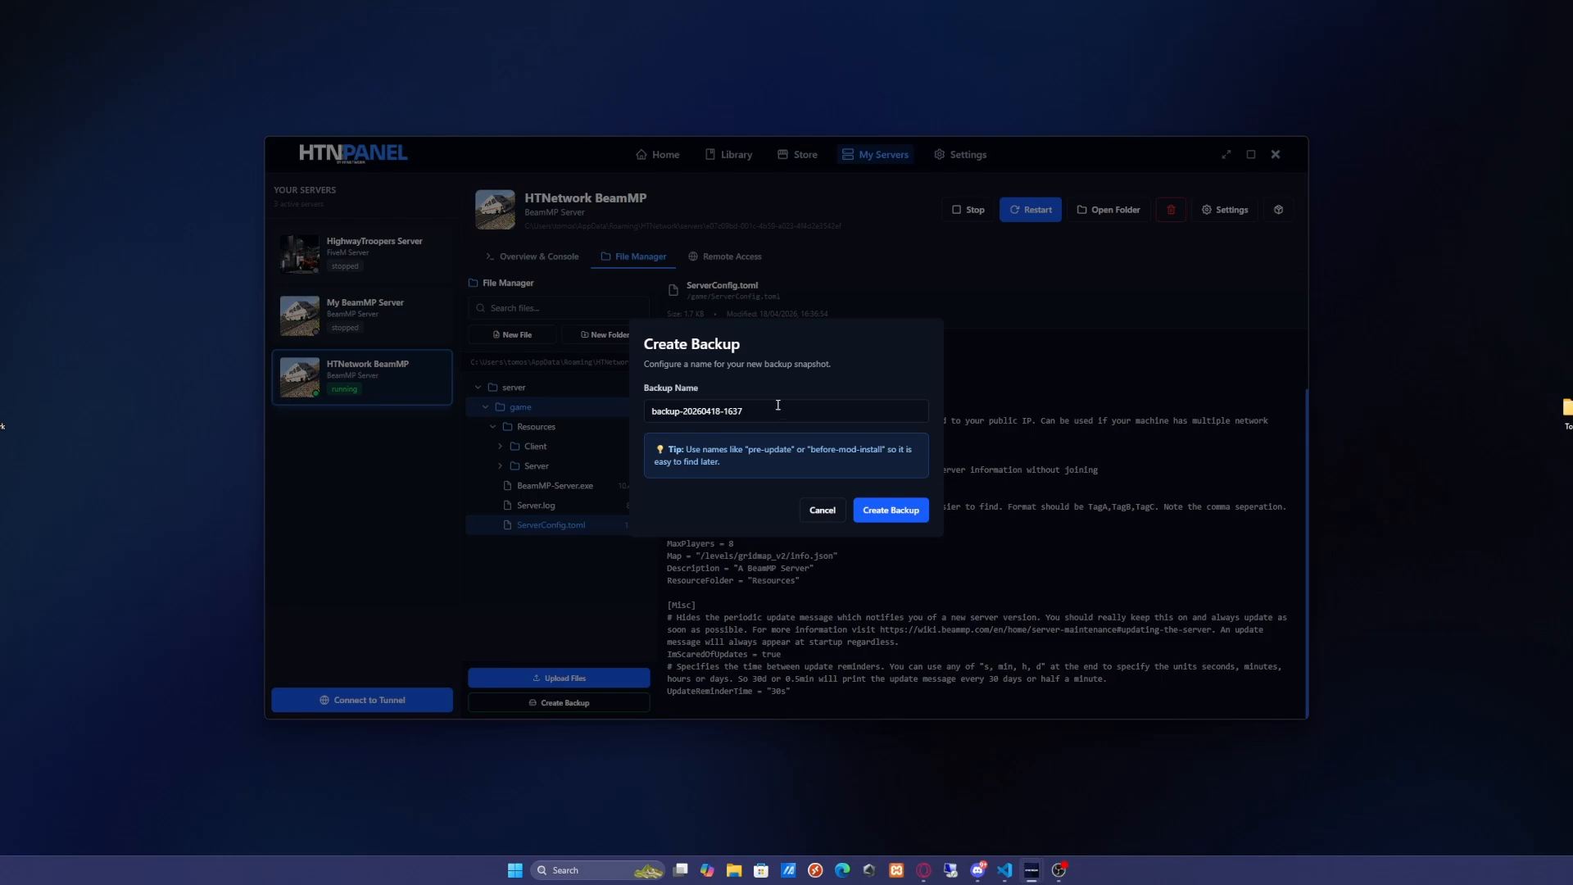
click(821, 509)
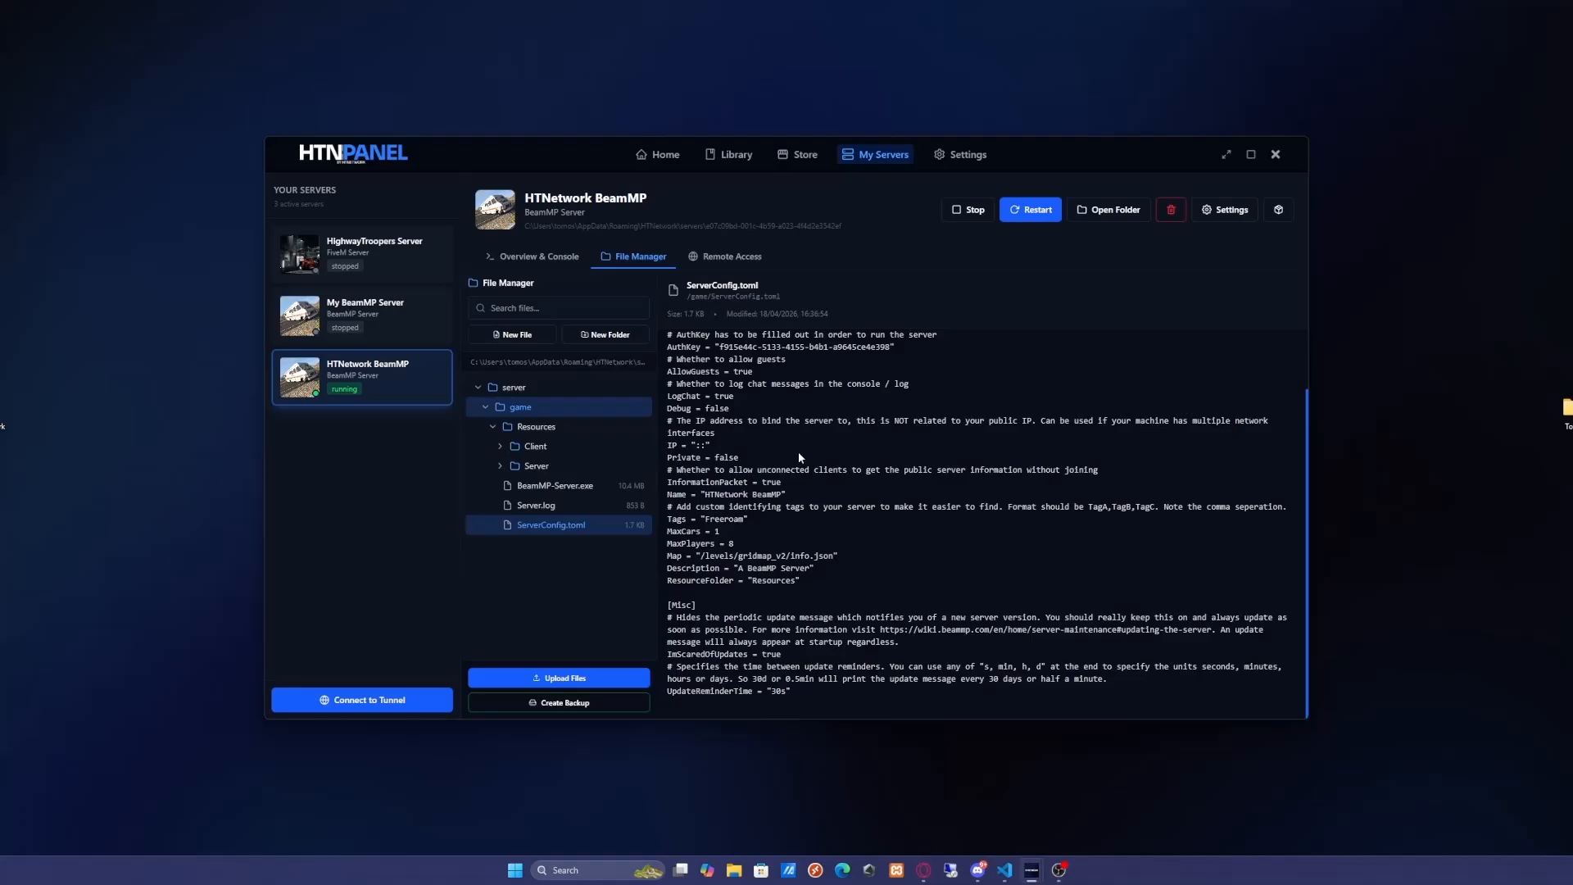
Open Remote Access, view the Add New Sub-User dialog, cancel it, and return to Overview & Console
click(730, 256)
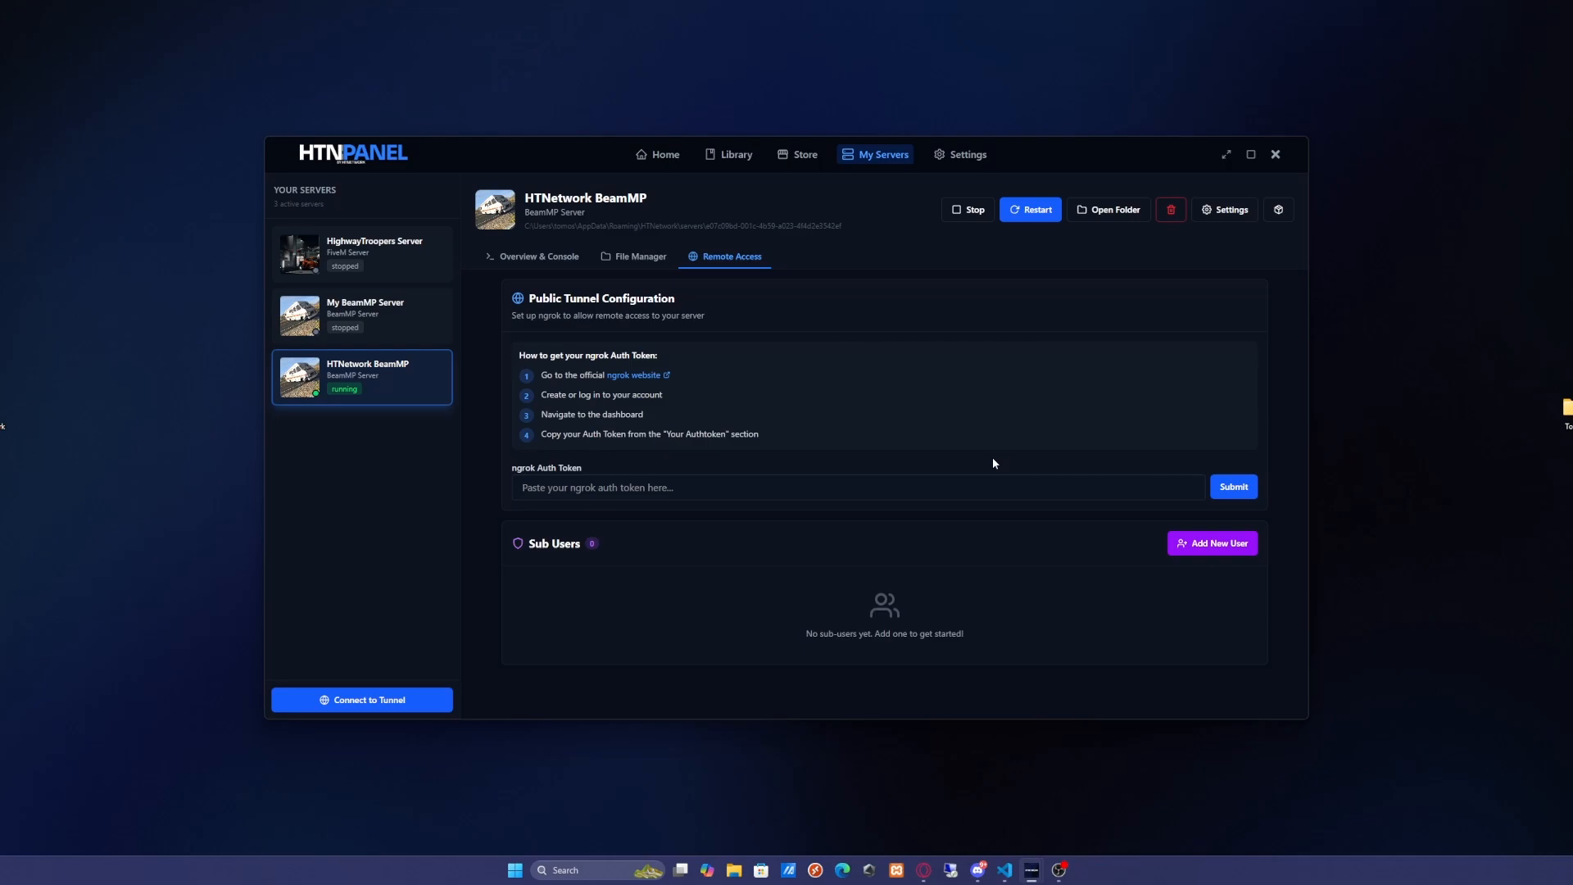
click(1239, 543)
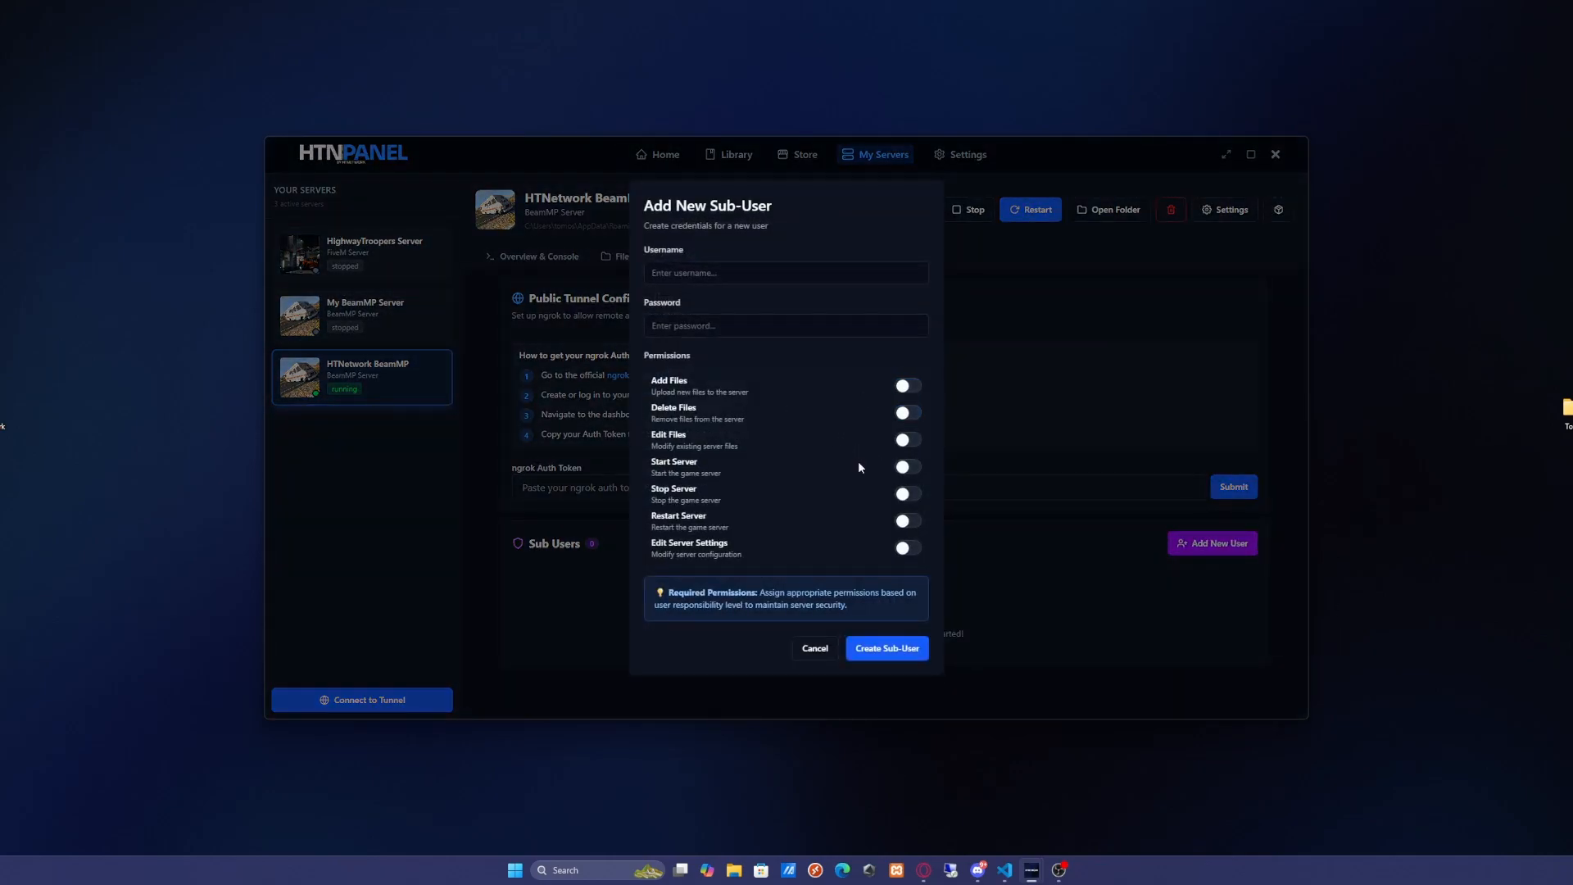
click(815, 649)
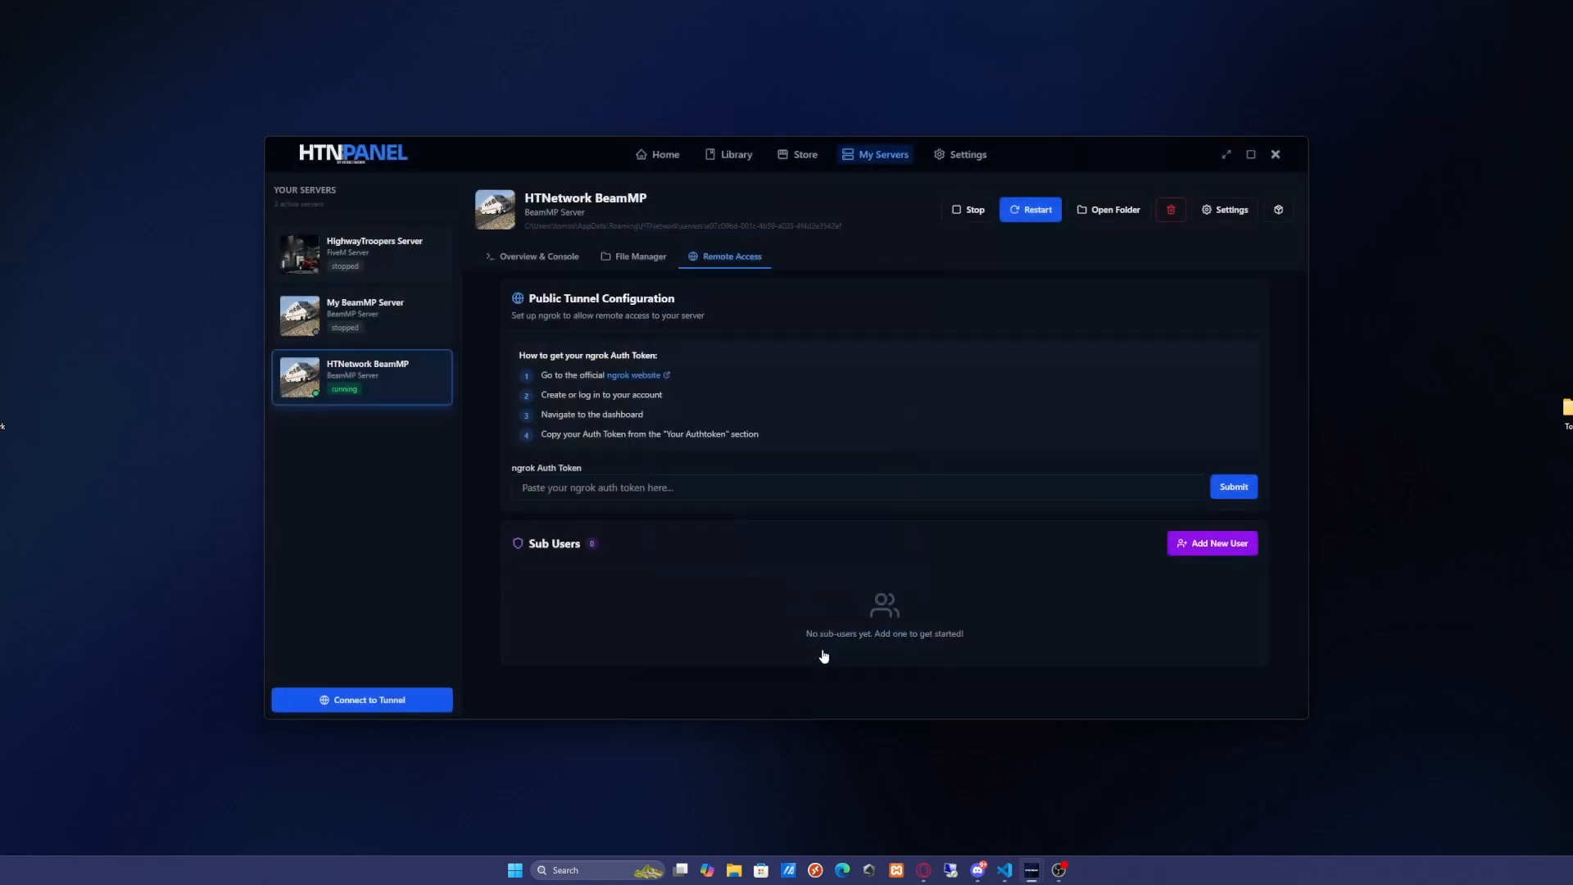
click(513, 260)
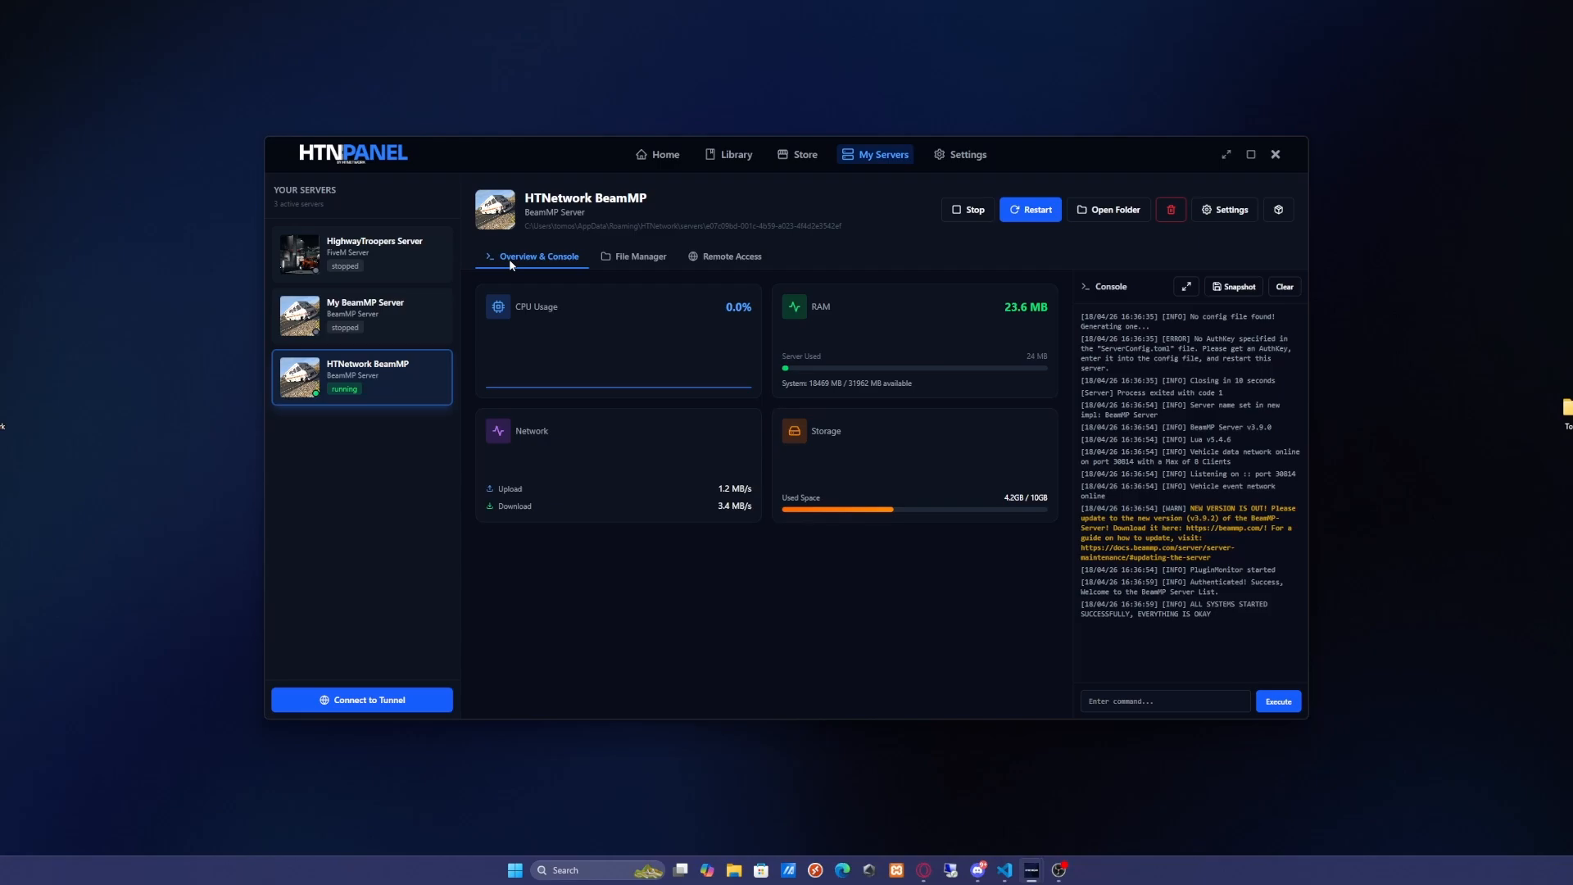
View the Connect to Tunnel dialog, dismiss it, and return to Overview & Console after checking Remote Access
click(375, 700)
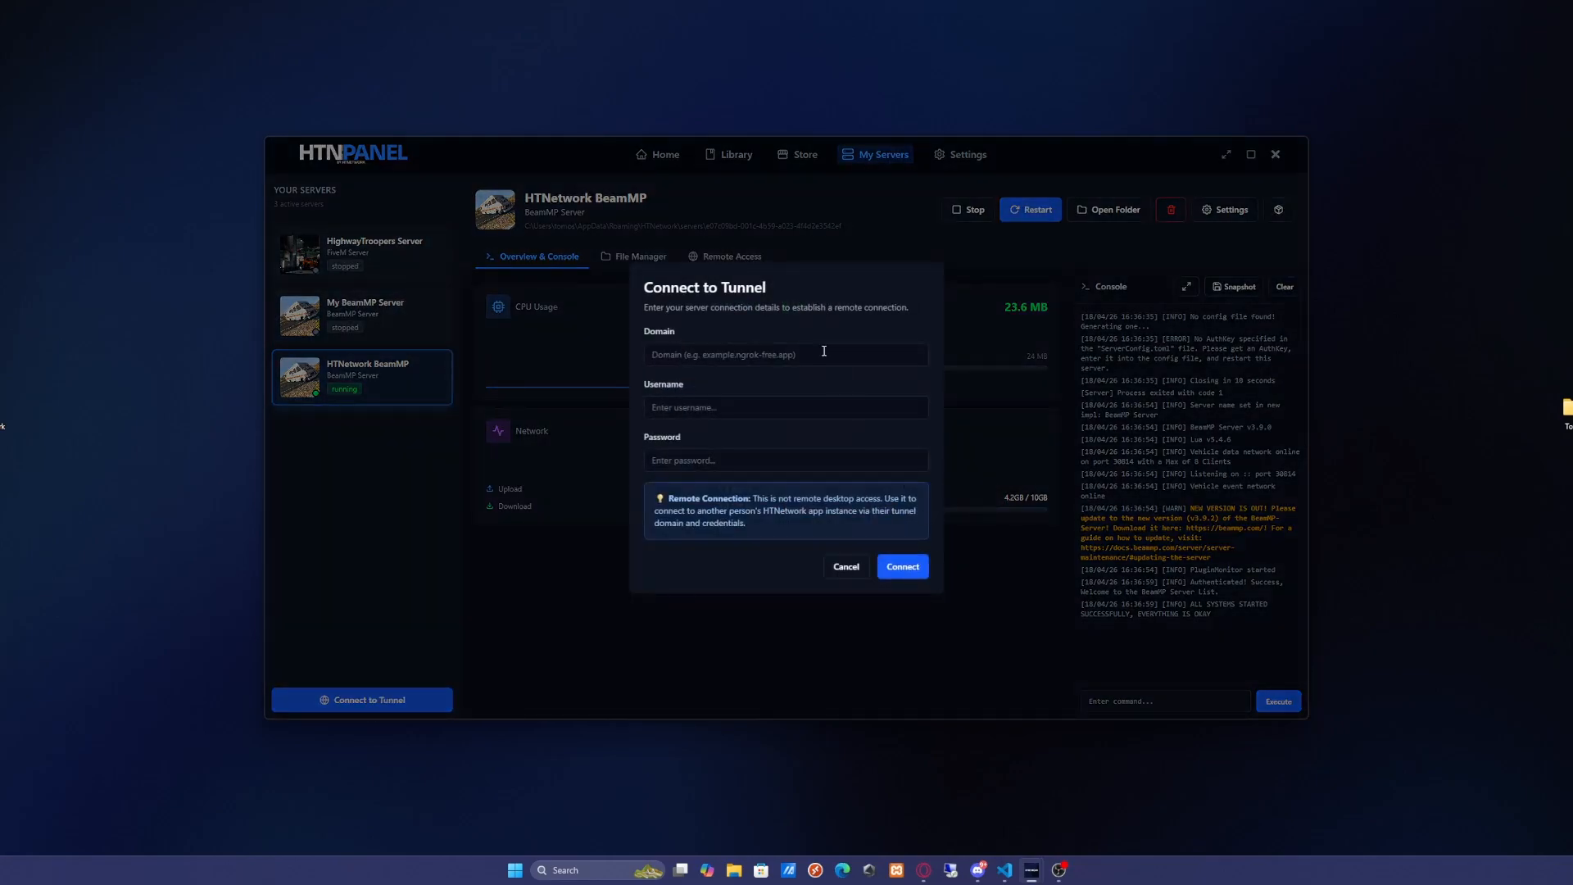
key(Escape)
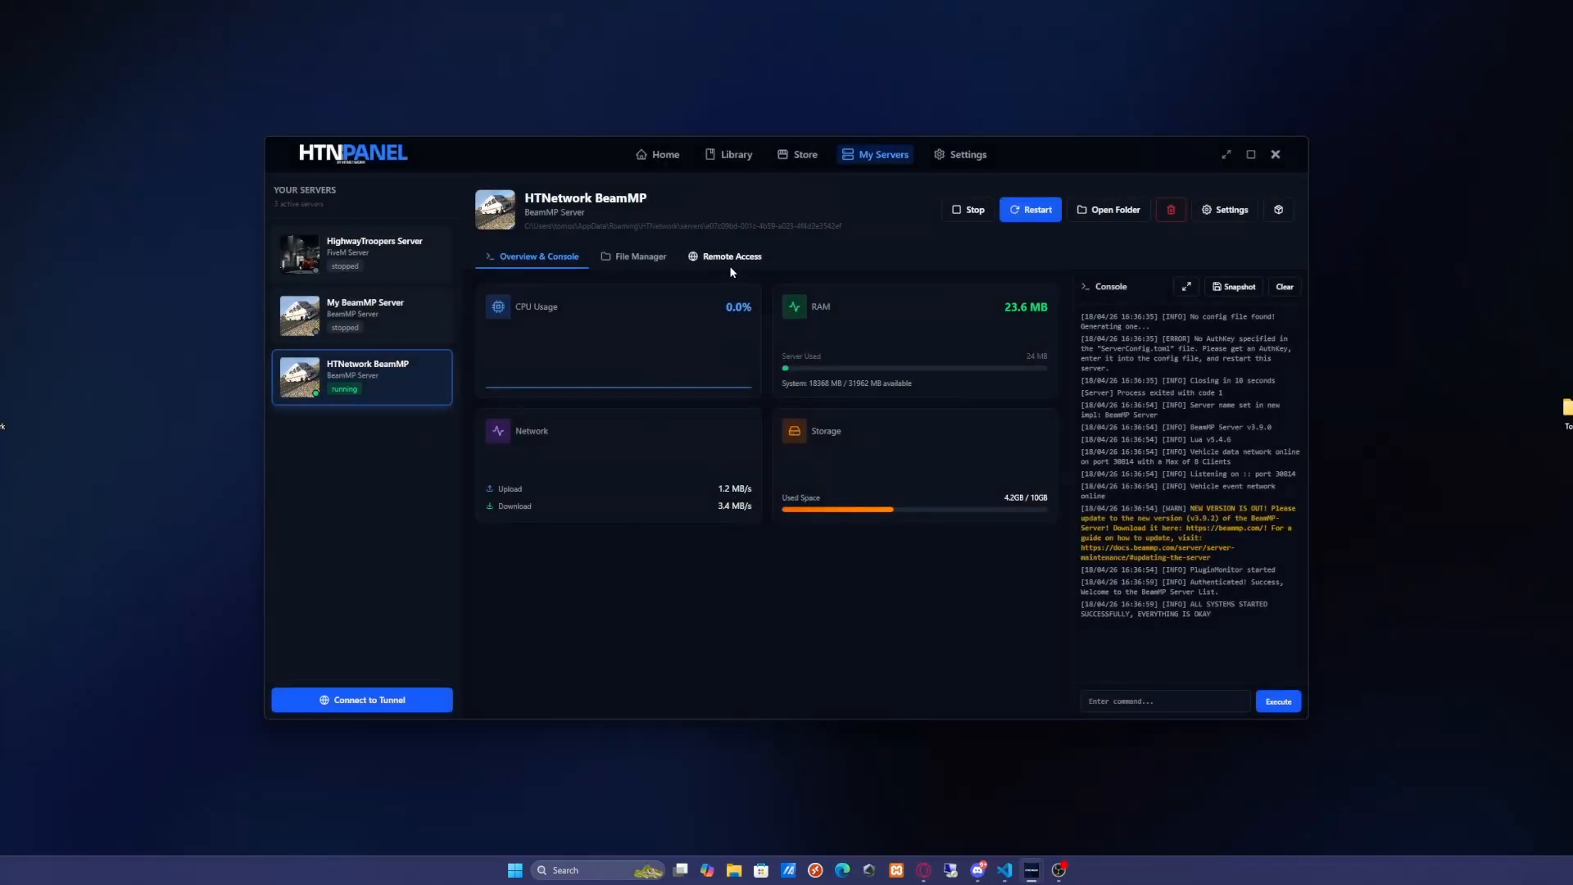
click(729, 259)
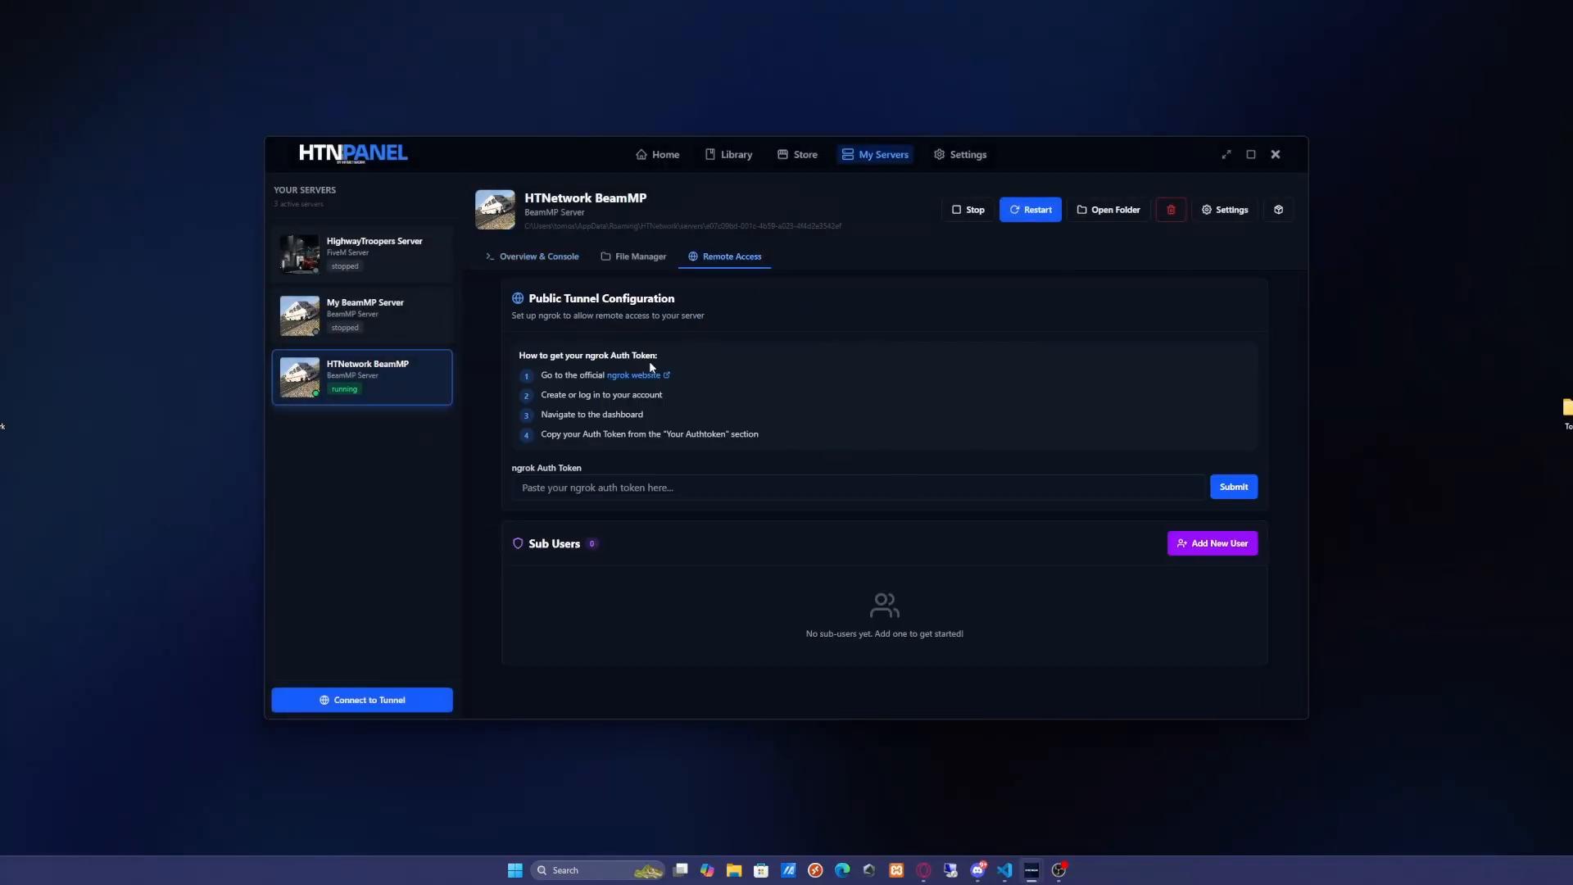
click(535, 260)
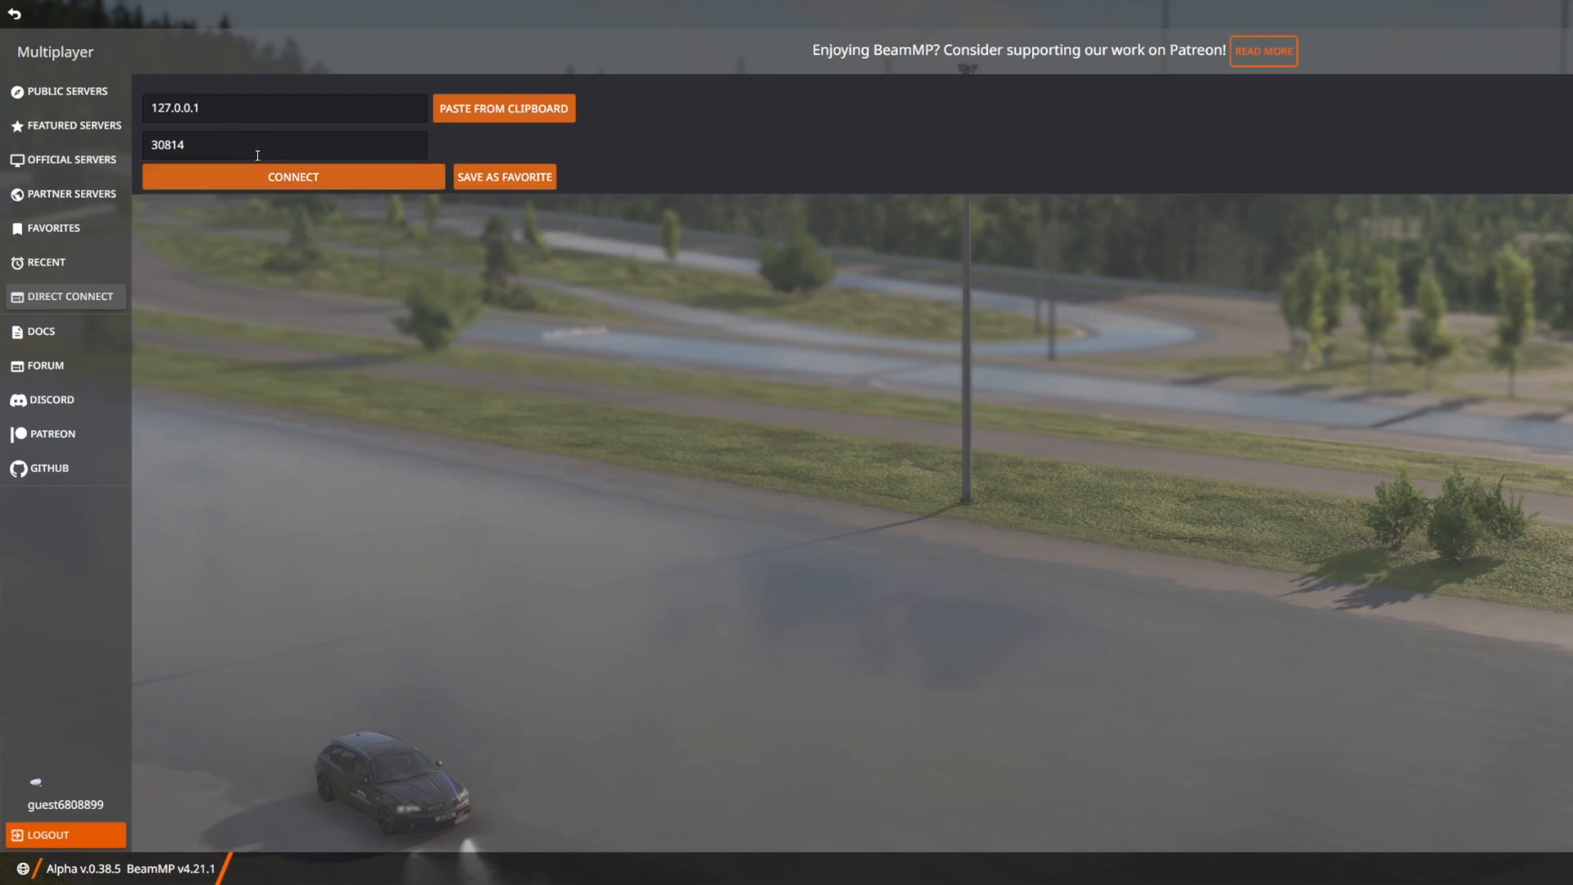
Switch to the BeamMP multiplayer menu and direct-connect to 127.0.0.1 on port 30814
click(327, 180)
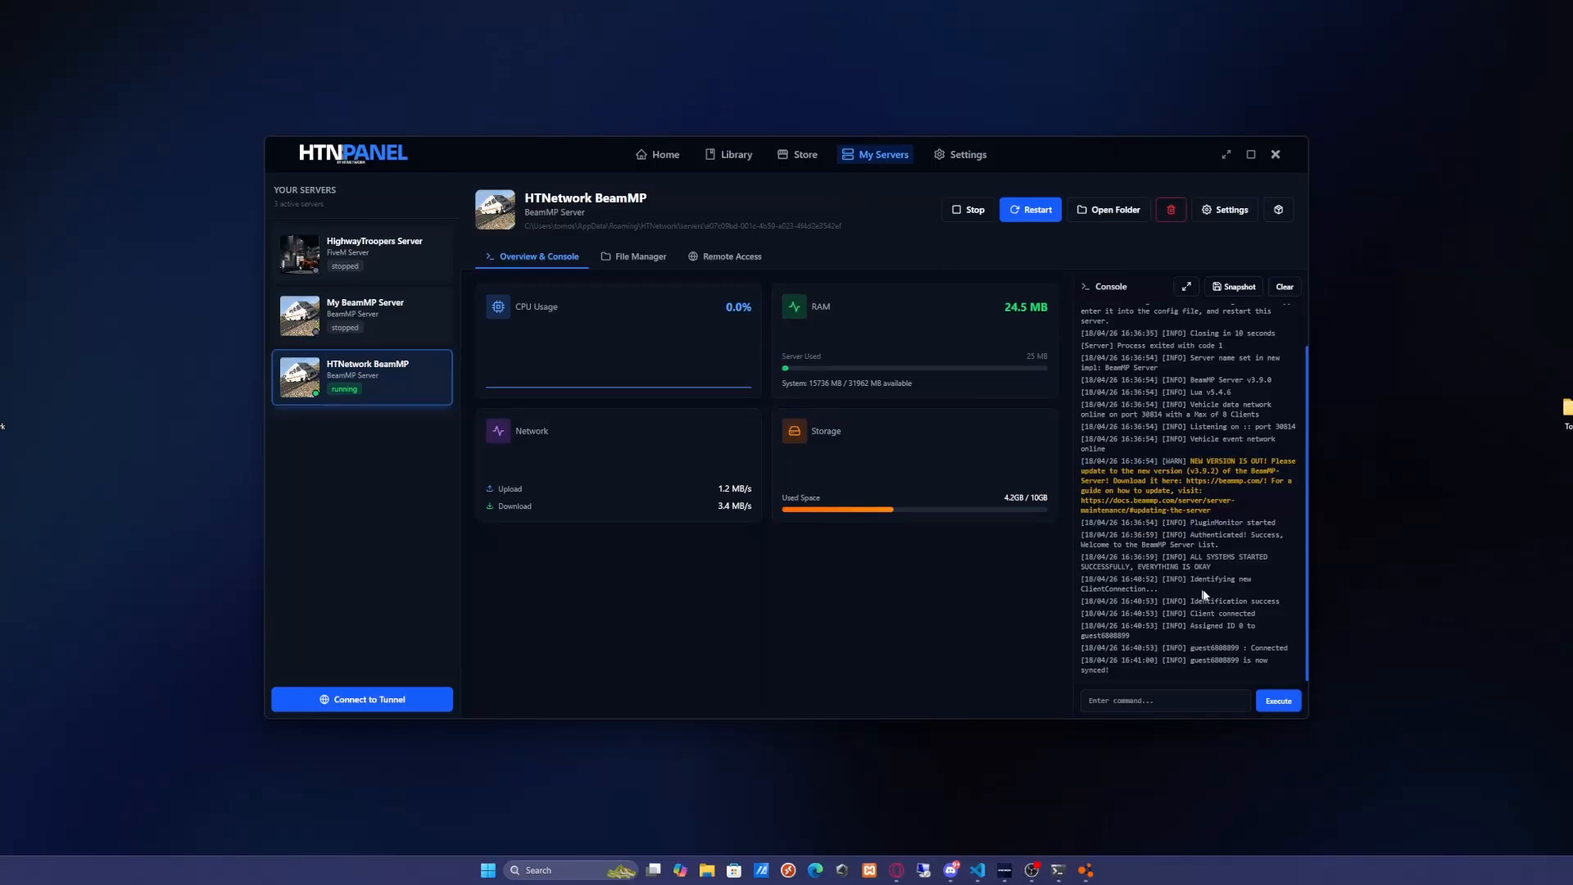
Review the client connection messages in the server console, expanding it to full width and restoring it
scroll(1240, 600, up, 1)
scroll(1220, 647, down, 1)
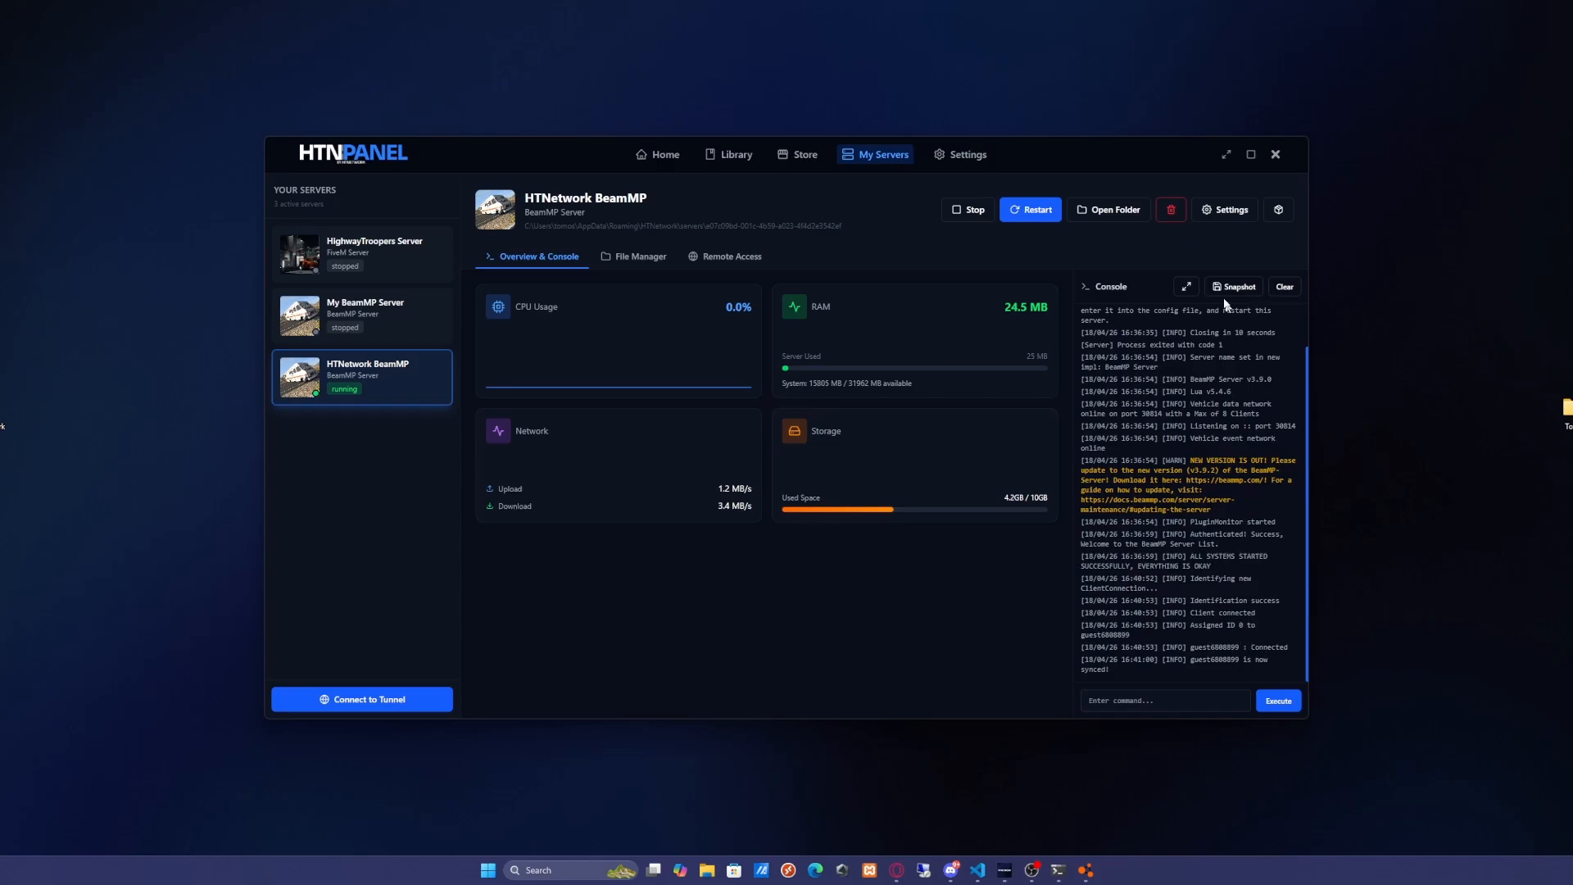
click(1186, 287)
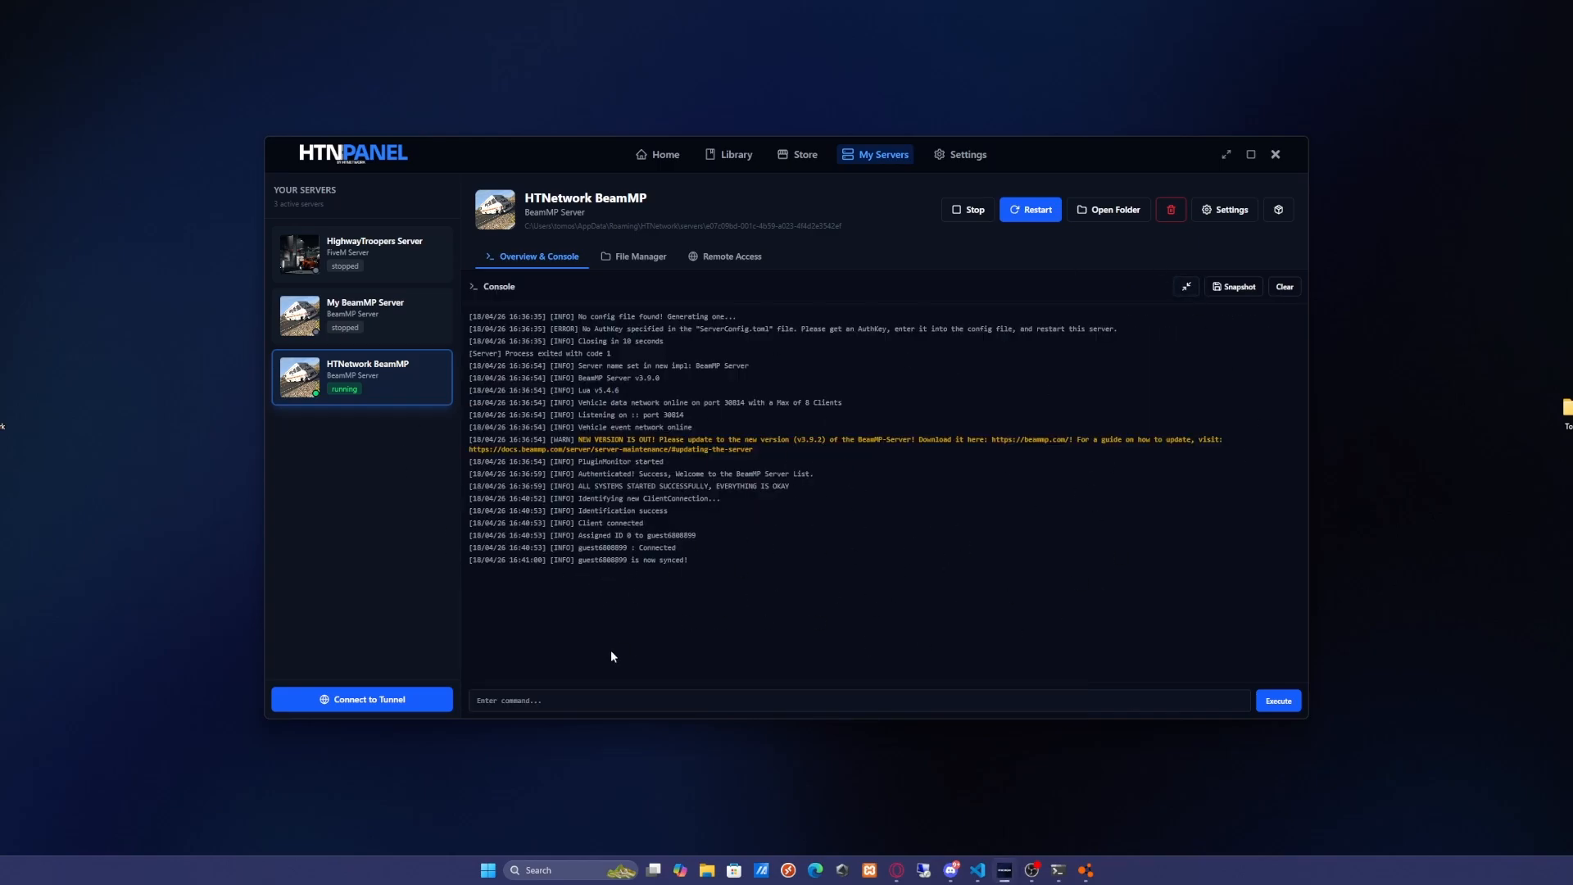
click(1186, 286)
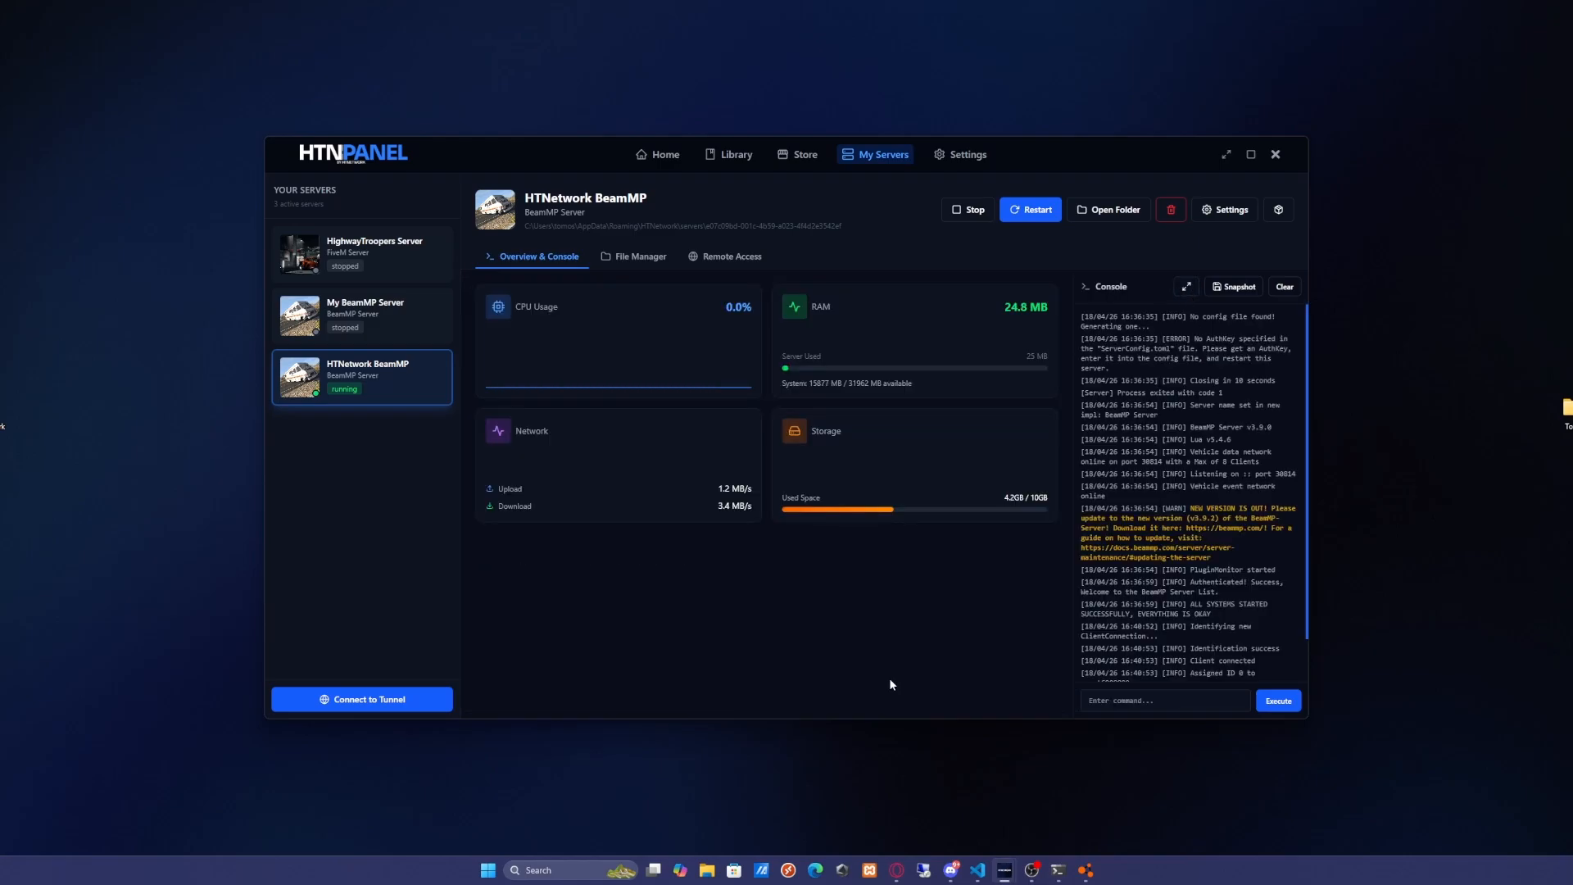